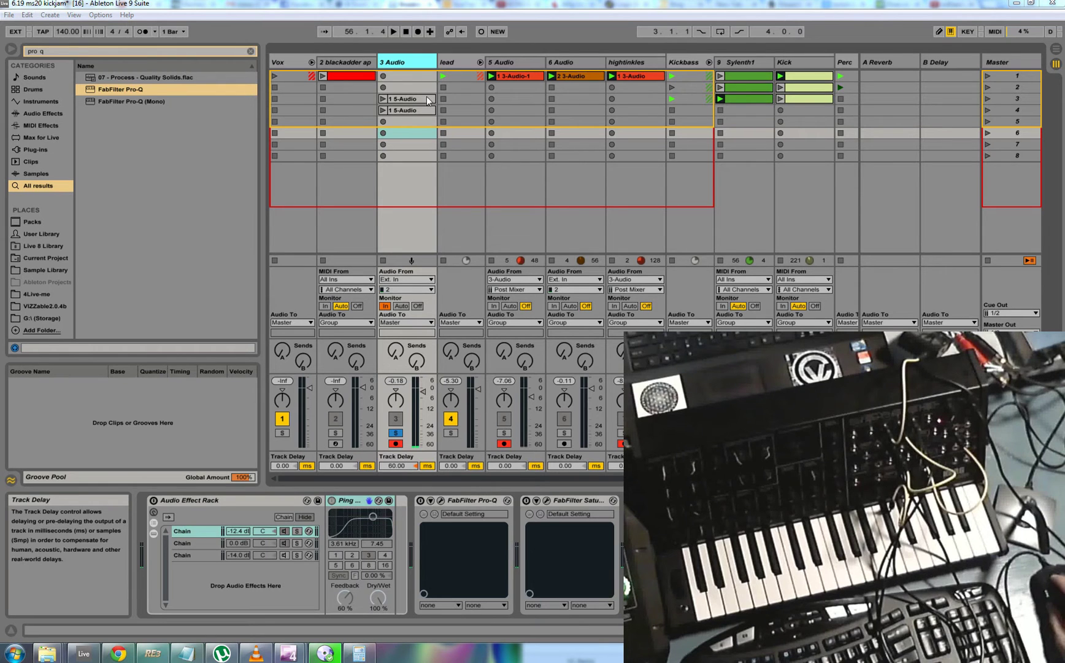
Step: Record a new audio clip into the second slot of the 3 Audio track and stop the transport
left_click(385, 87)
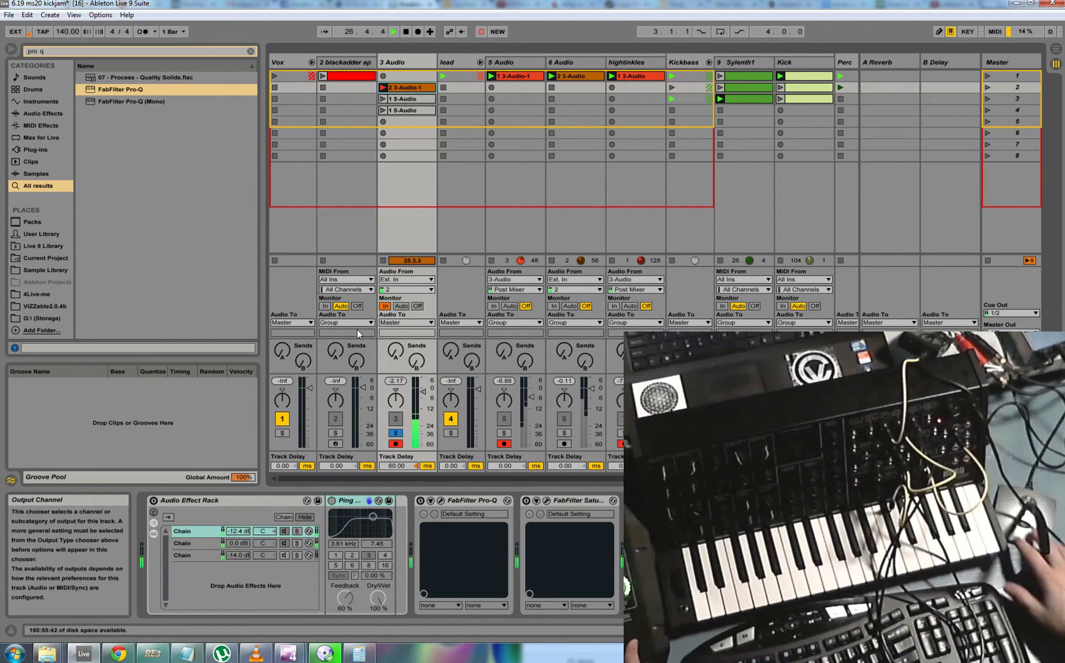
key("F9")
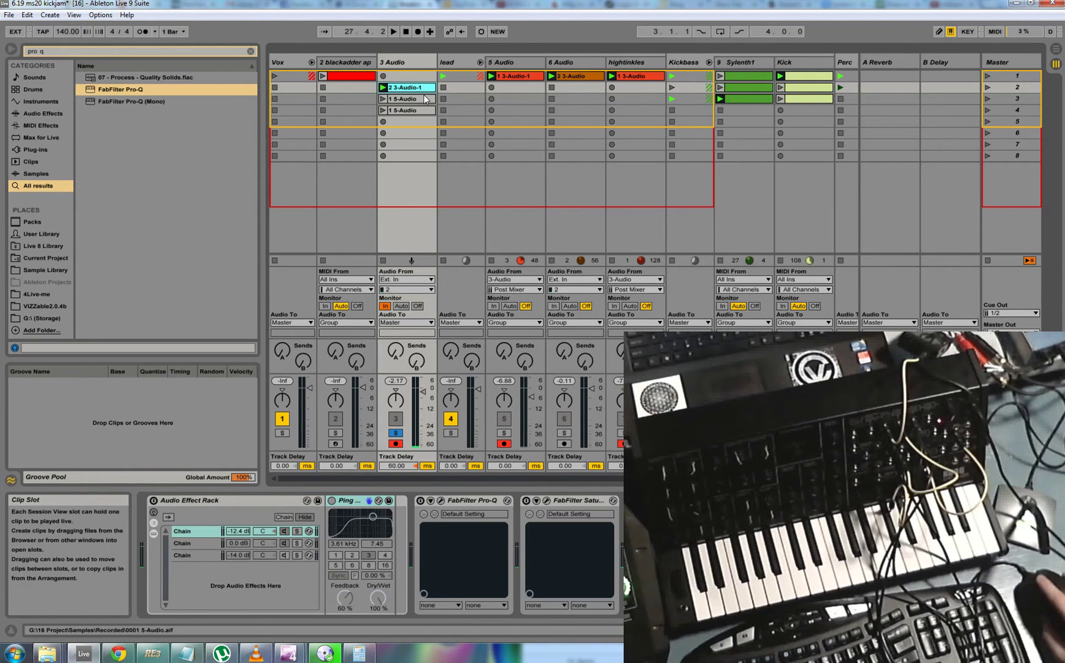
Step: Examine the File Folder preferences to see which sample editor is assigned, and close the preferences
key("ctrl+comma")
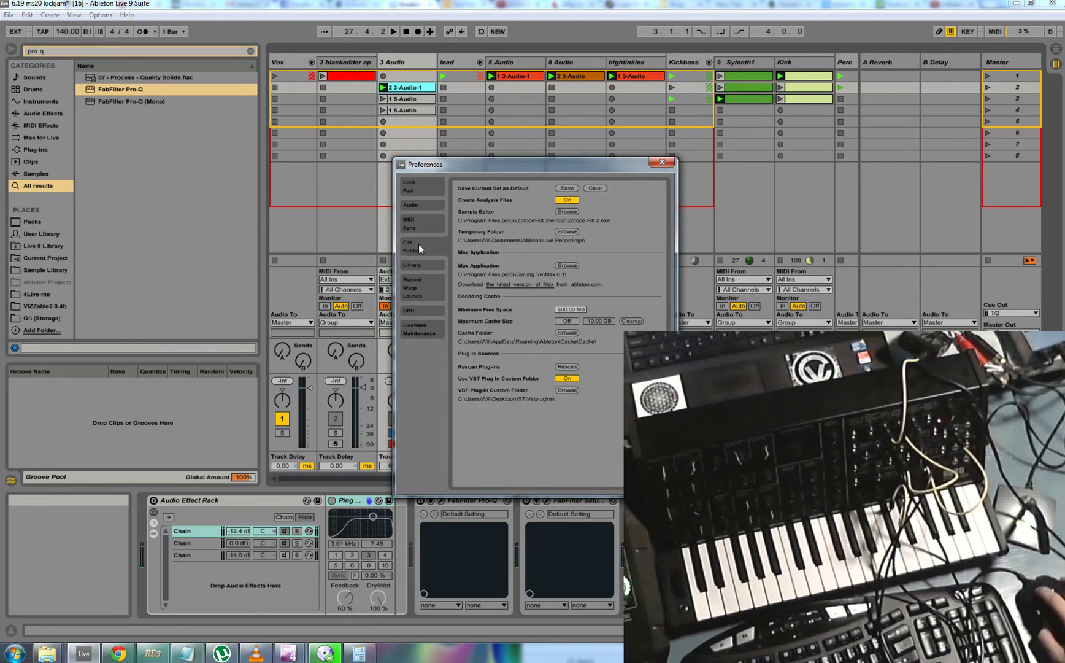
left_click(423, 226)
left_click(422, 251)
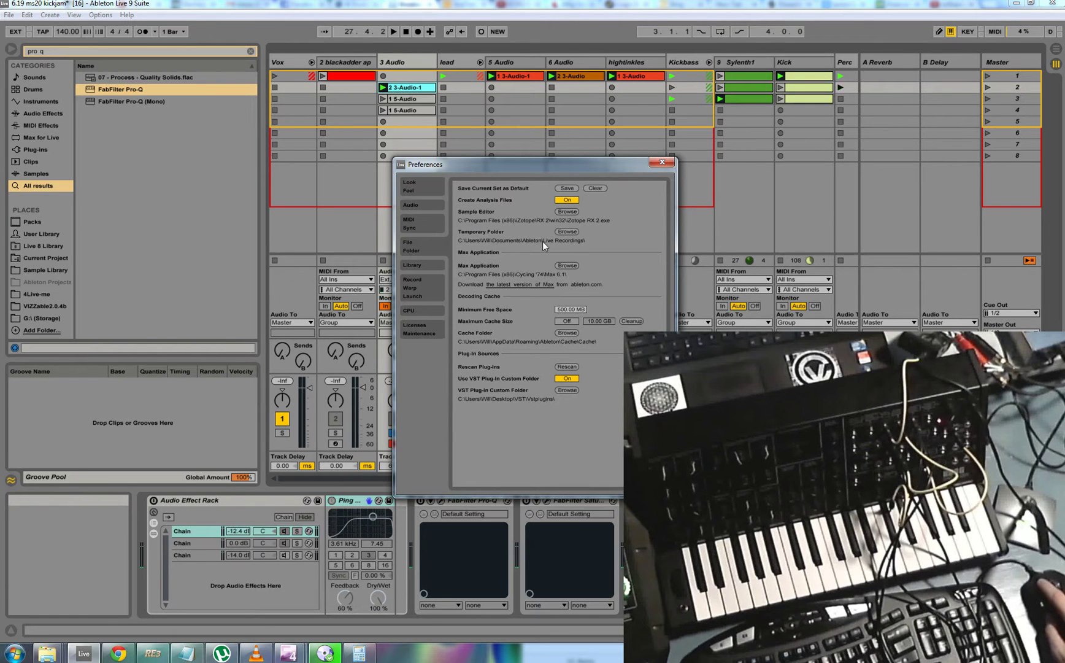
left_click(661, 163)
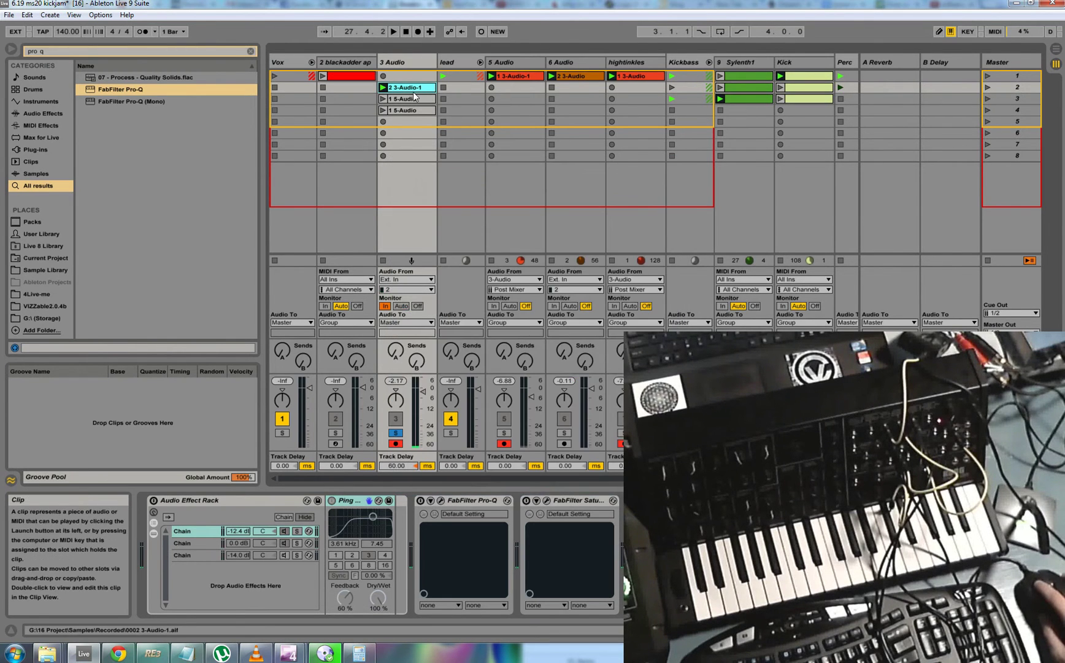
Step: Open the newly recorded clip in iZotope RX 2, discarding the unsaved changes to the previously loaded file
left_click(407, 87)
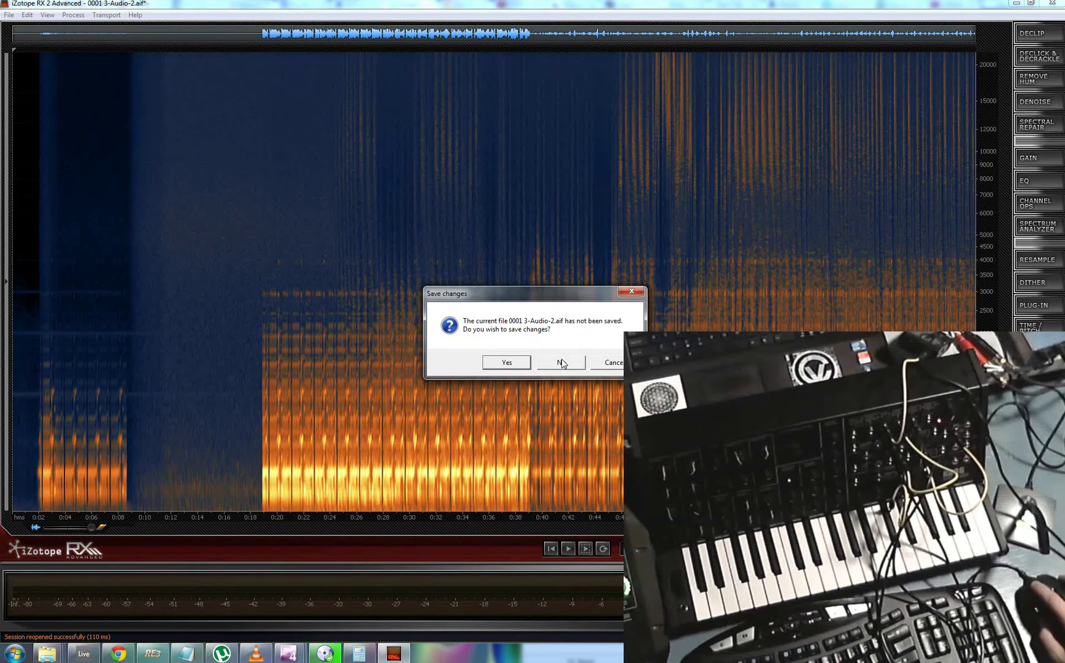
left_click(562, 362)
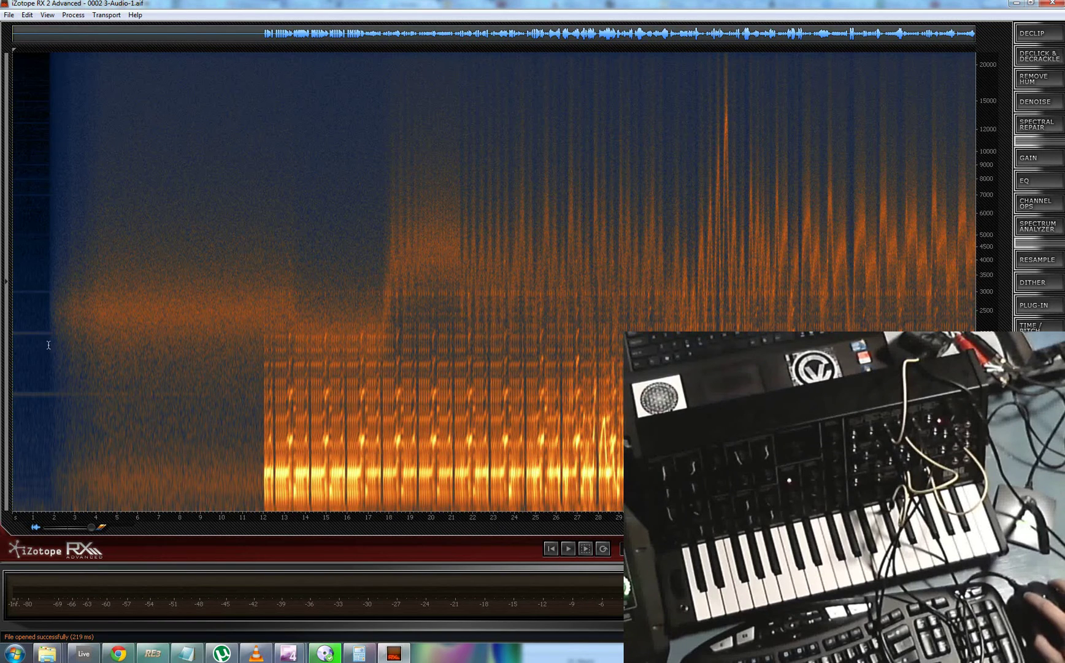
Step: Select and audition the noise-only intro from about 5.5 to 10.8 seconds, and learn a Denoise profile from it
left_click_drag(55, 353, 260, 368)
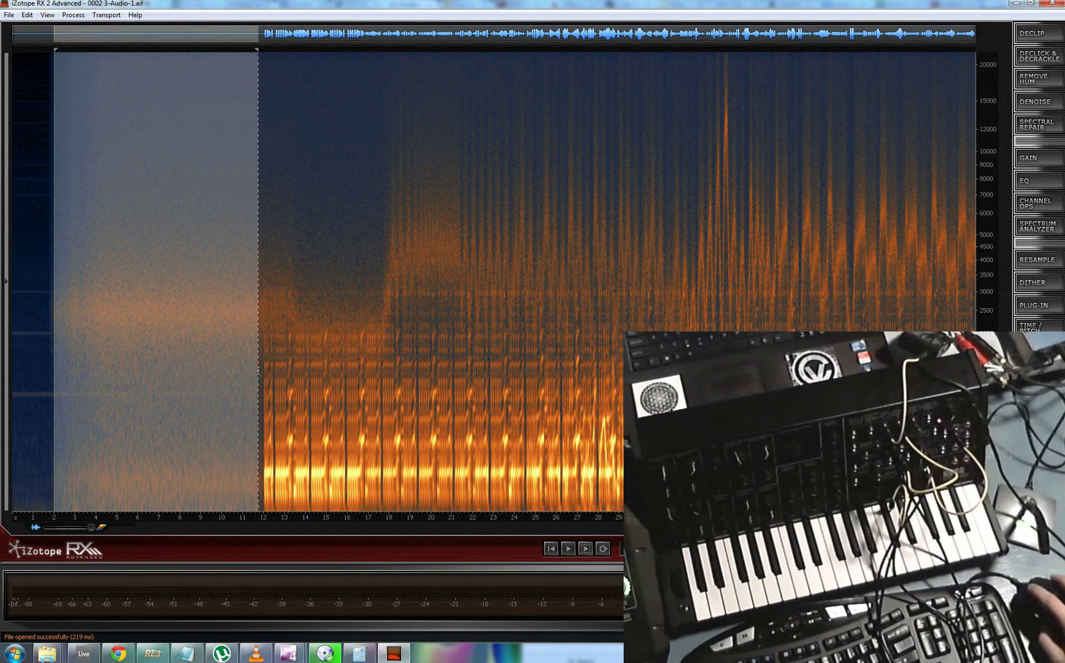
left_click(138, 379)
left_click_drag(128, 379, 238, 389)
key("space")
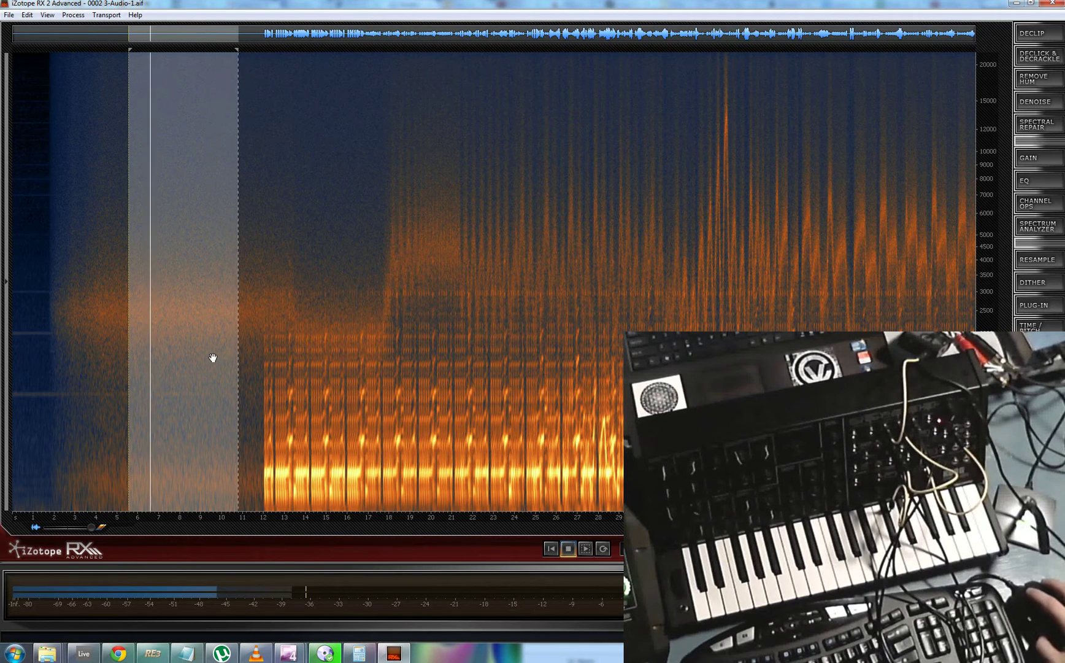
key("space")
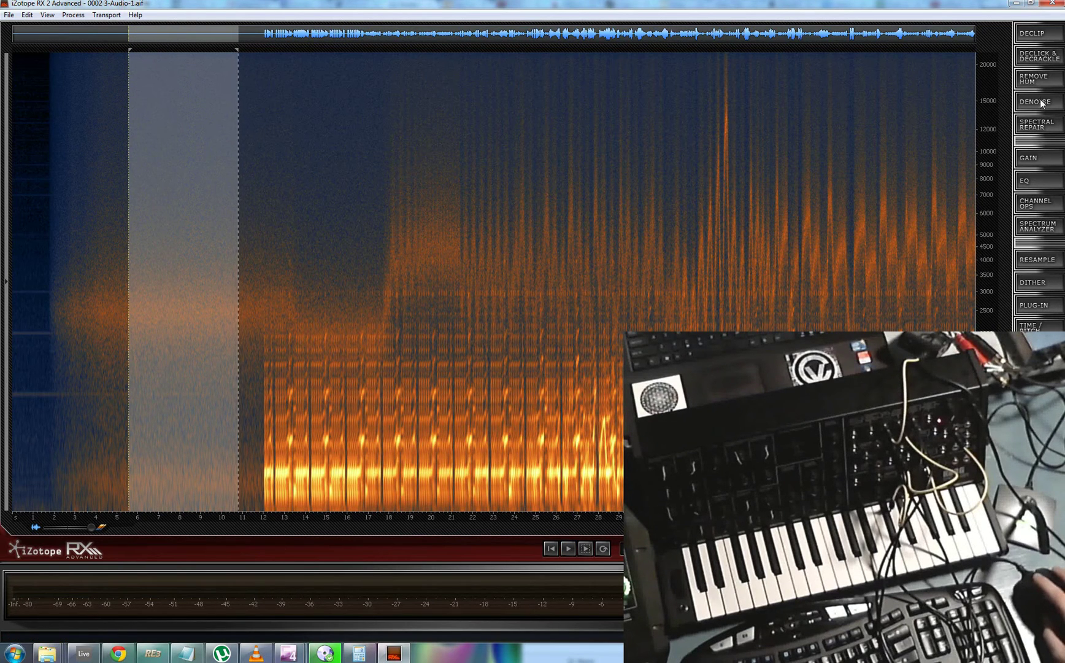
left_click(1037, 102)
left_click(96, 376)
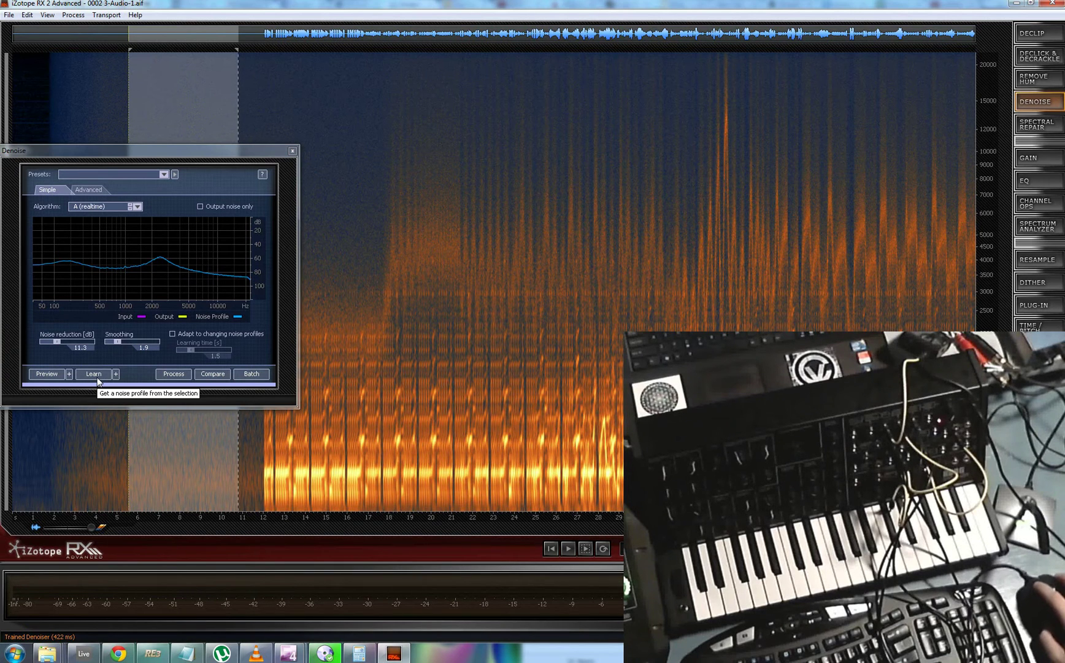
Step: Select the entire recording and process it with Denoise using the learned noise profile
left_click(388, 430)
key("ctrl+a")
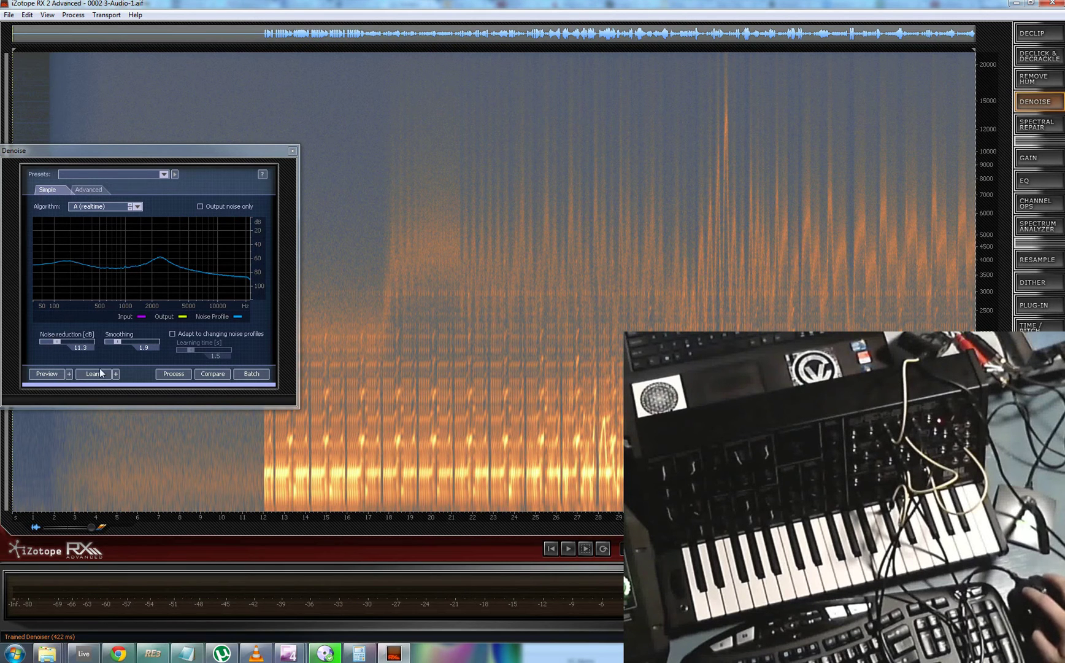
left_click(171, 375)
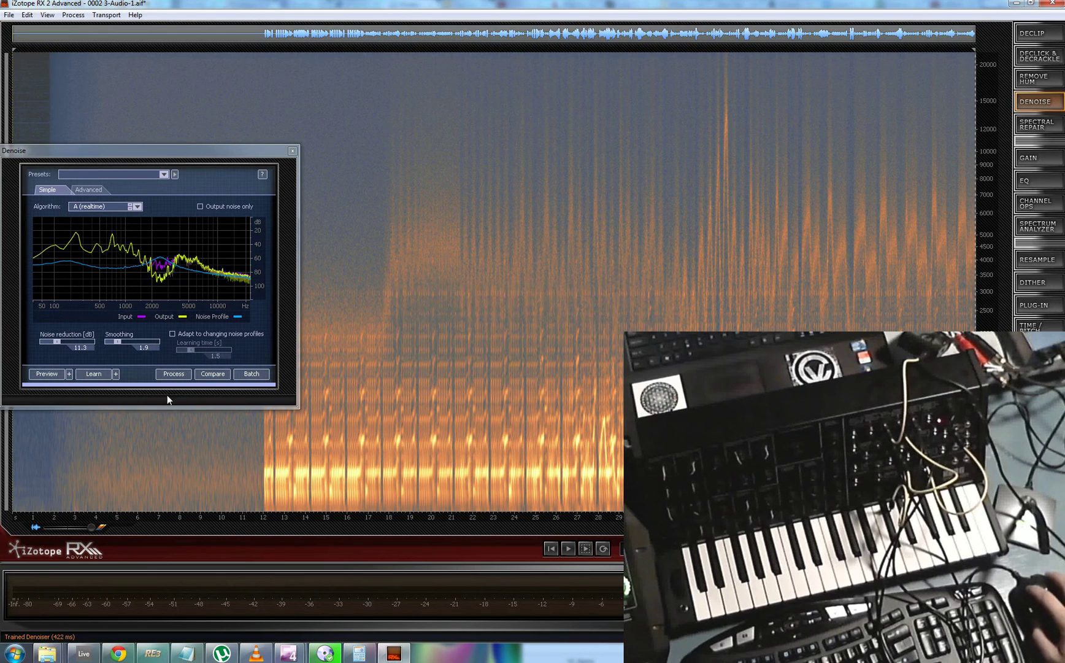
Step: Compare the quiet intro from about 7 seconds with and without the denoising, leaving the denoising applied
left_click(165, 446)
left_click(159, 446)
key("space")
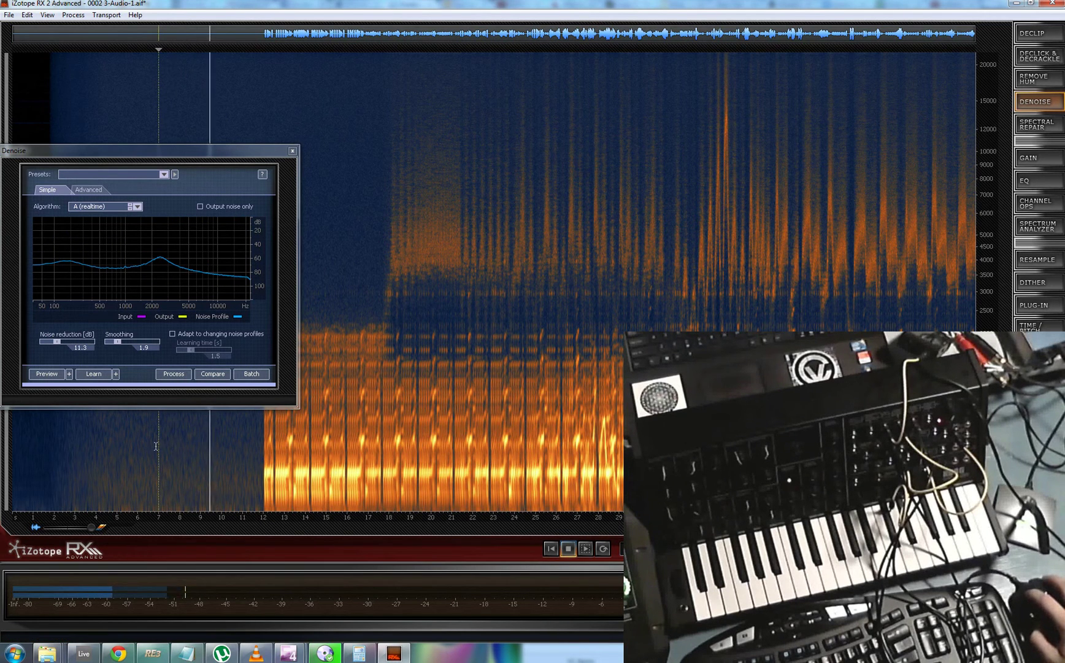
key("space")
key("ctrl+z")
key("space")
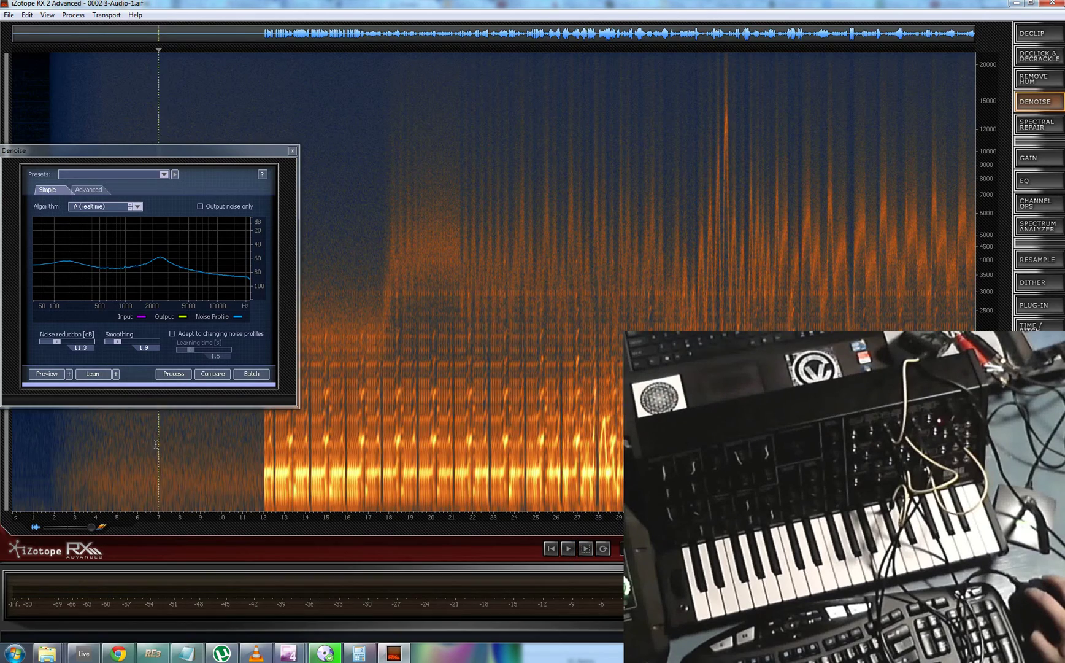
key("ctrl+y")
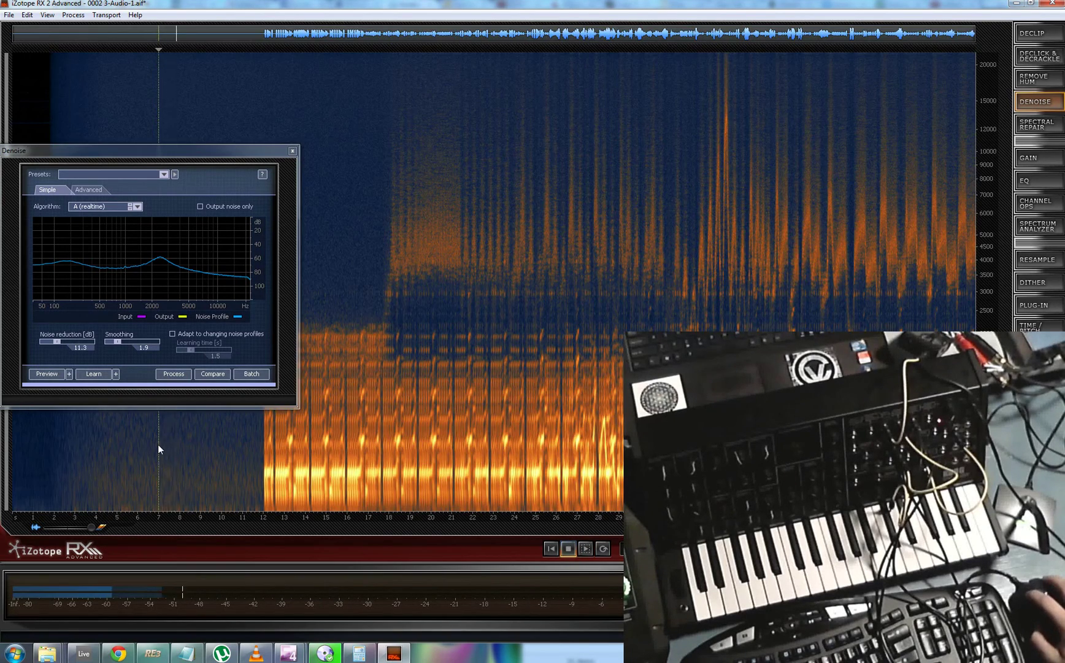
key("space")
Step: Learn a fresh noise profile from about 6 to 11 seconds and set the noise reduction to 5.6 dB
left_click_drag(137, 439, 243, 444)
left_click(87, 376)
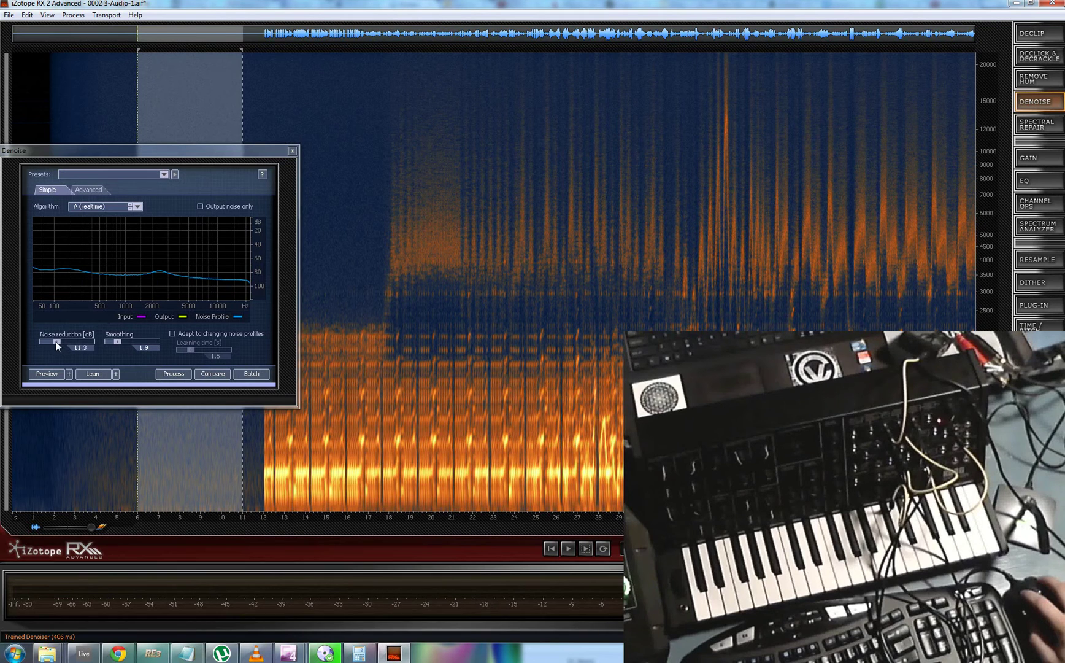
left_click_drag(55, 341, 48, 340)
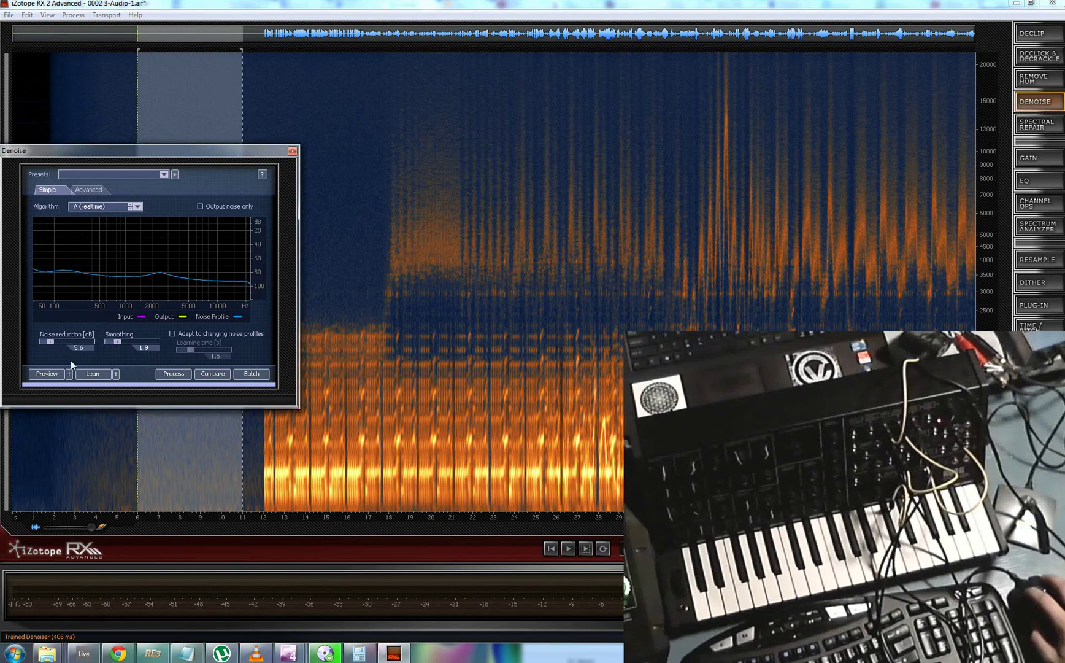
Step: Apply the lighter Denoise to the whole recording and audition the quiet intro from about 8 seconds
left_click(216, 431)
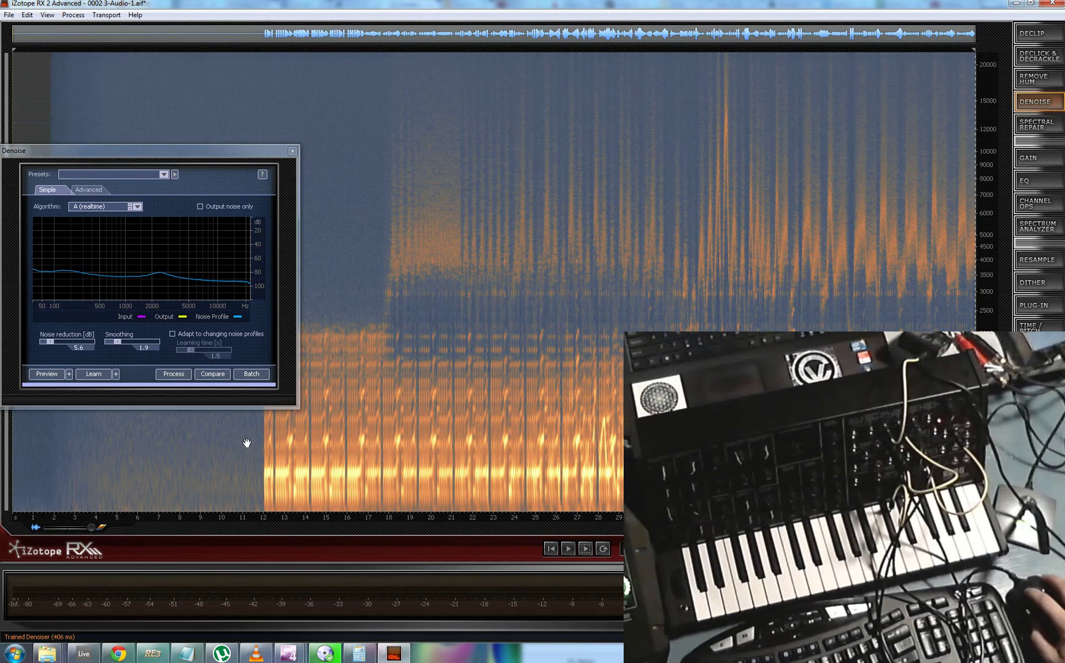
left_click(173, 374)
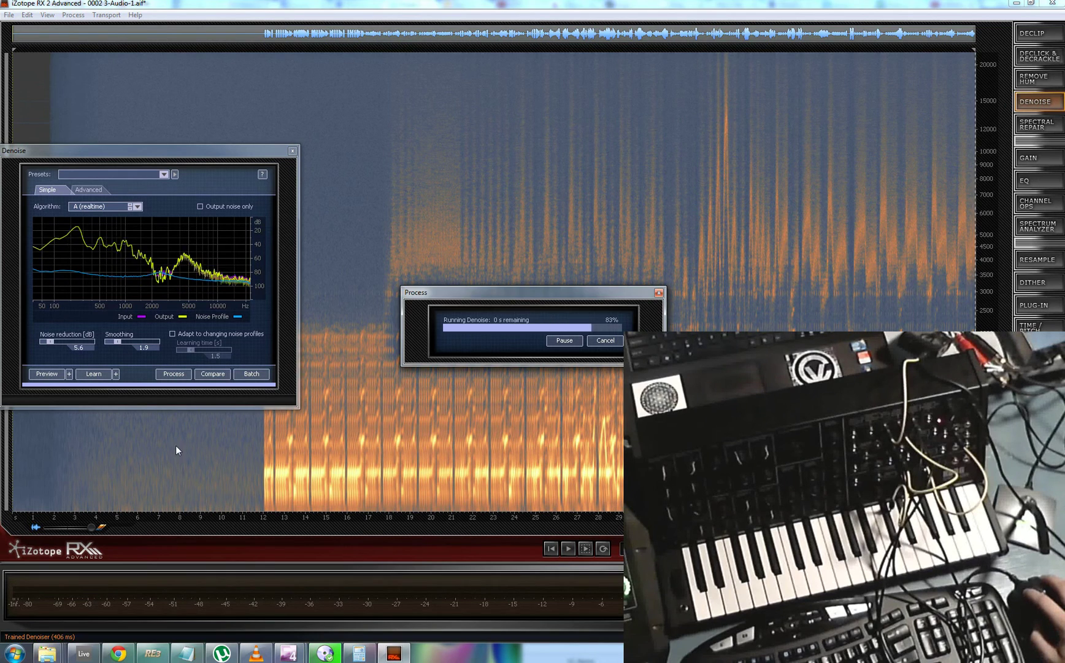
left_click(180, 450)
key("space")
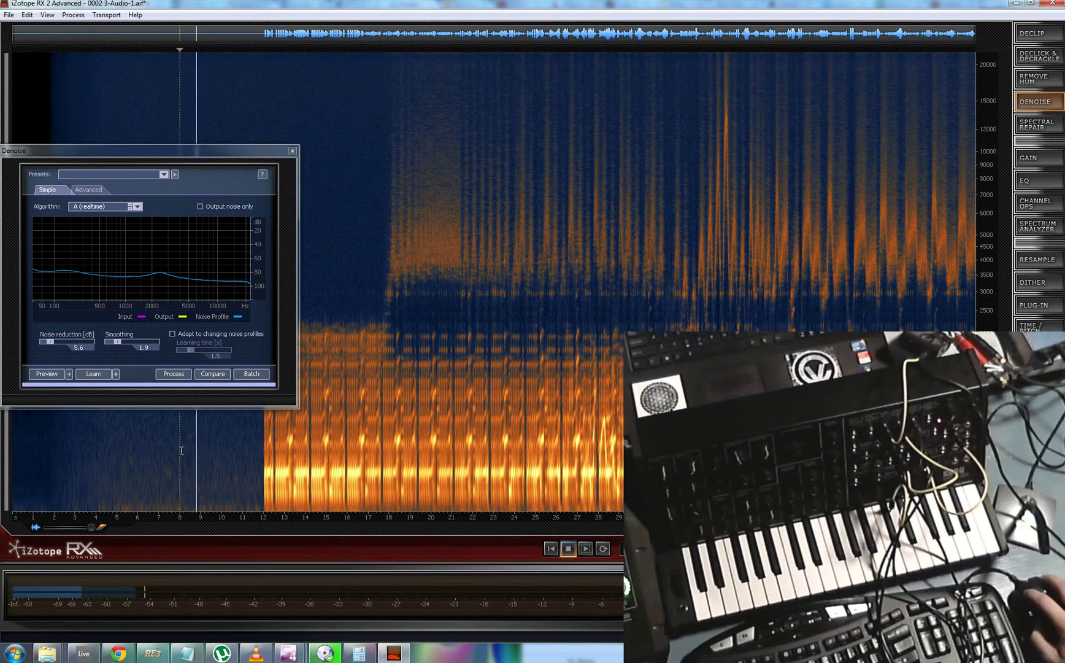
key("space")
Step: Run one more Denoise pass with the same settings over the whole recording and listen to the intro again
key("ctrl+a")
left_click(173, 373)
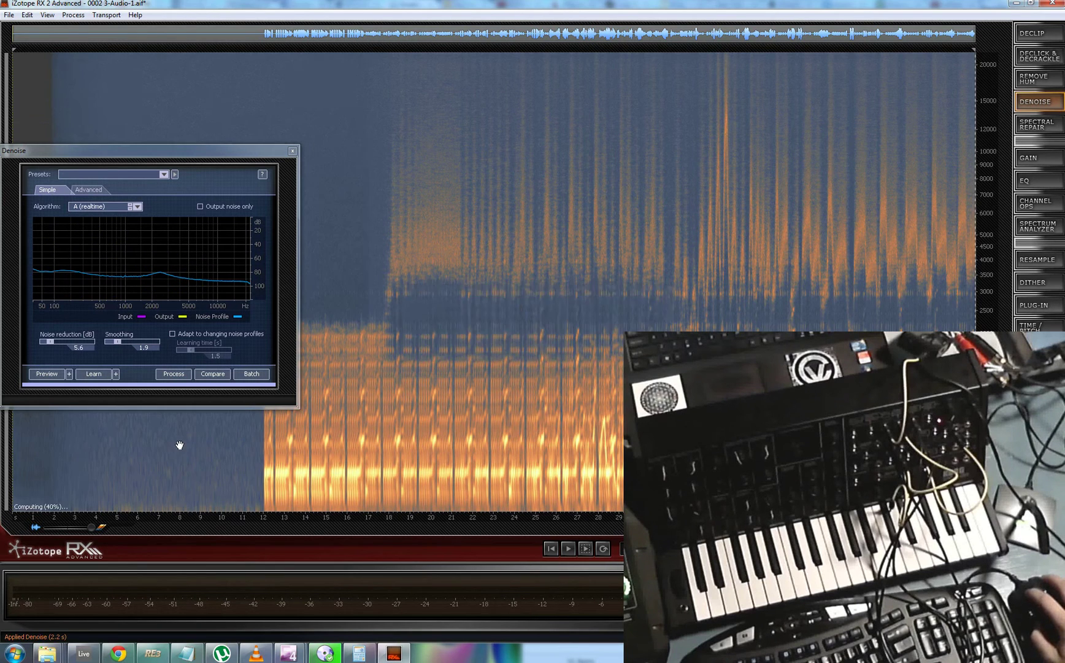
left_click(180, 444)
key("space")
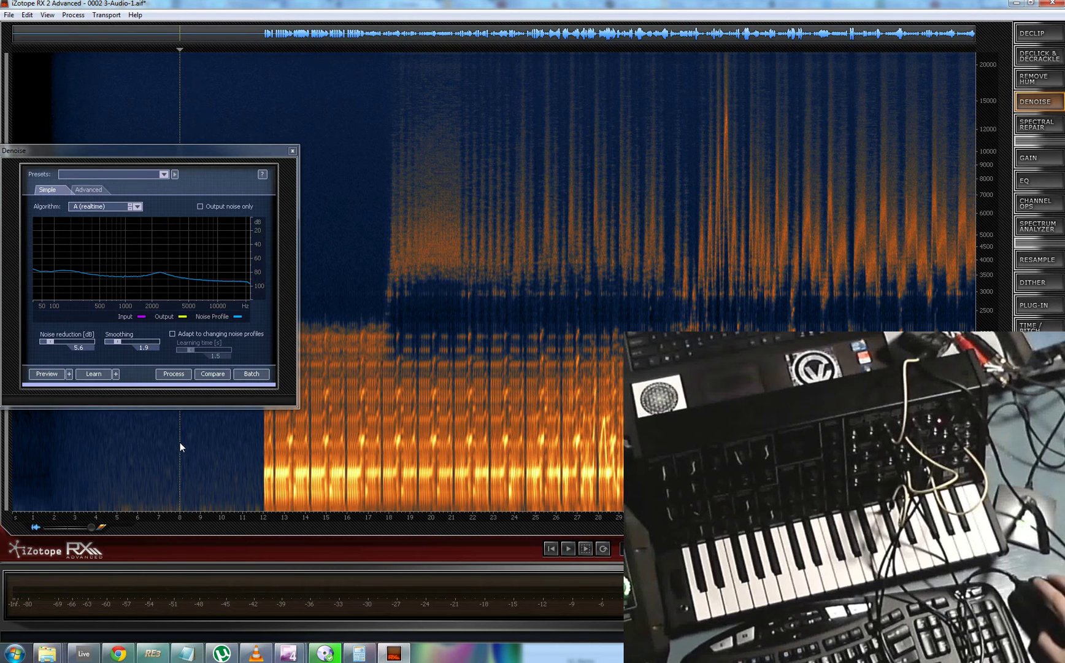
Step: Save the denoised audio file and close iZotope RX to return to Ableton Live
key("ctrl+s")
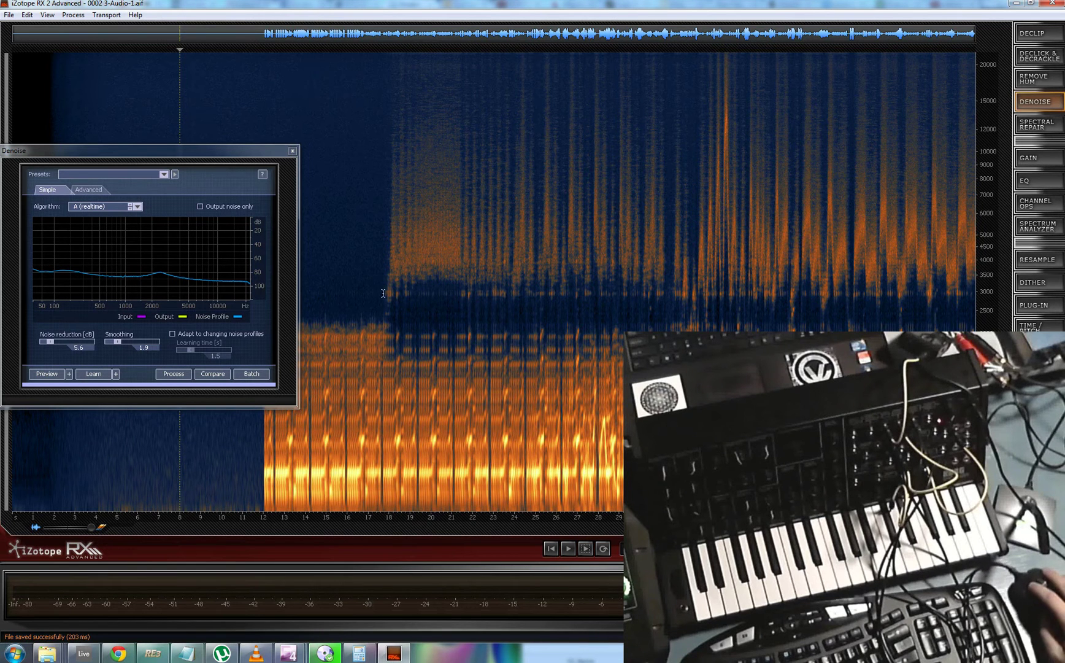
left_click(1053, 4)
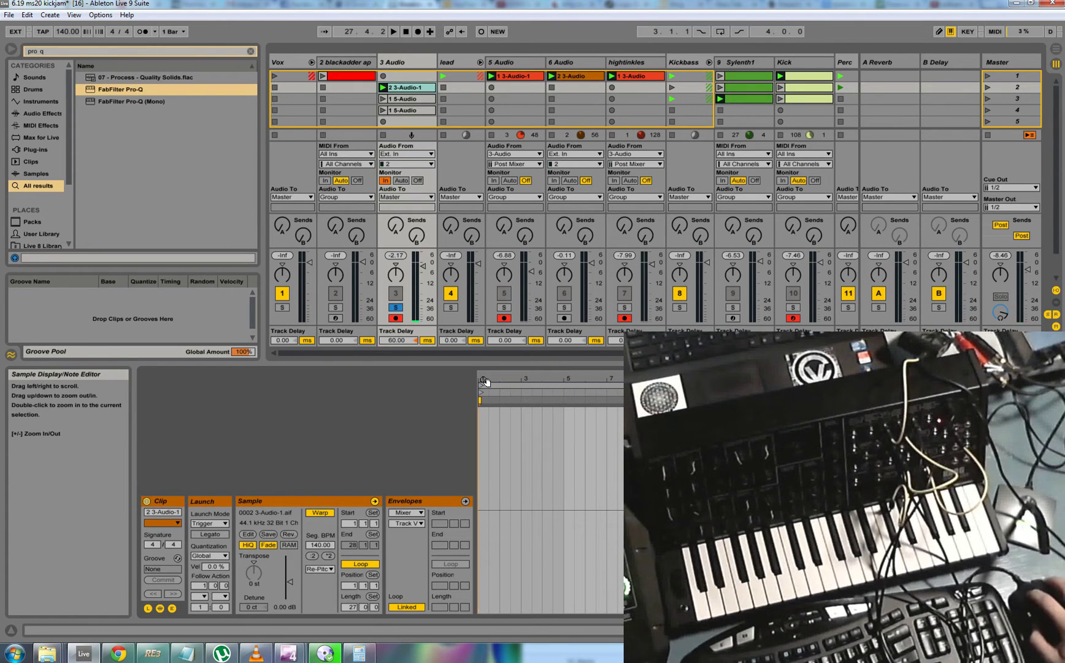
Step: Set the recorded clip's start and loop position to bar 8, and move the clip onto a new audio track beside 3 Audio
left_click_drag(481, 384, 633, 384)
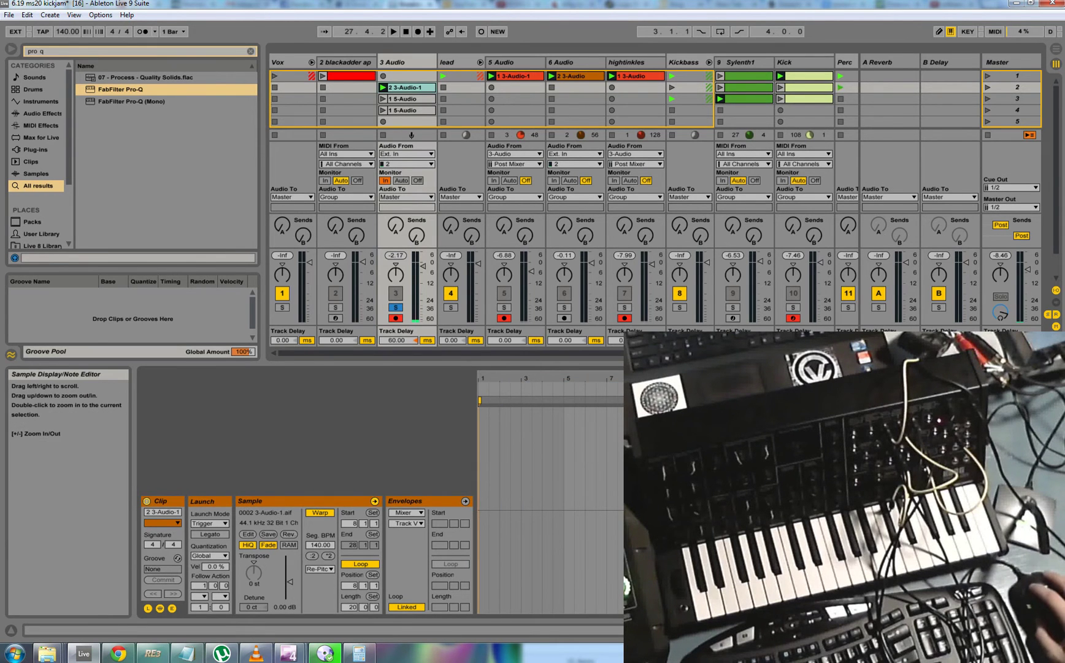
left_click(419, 64)
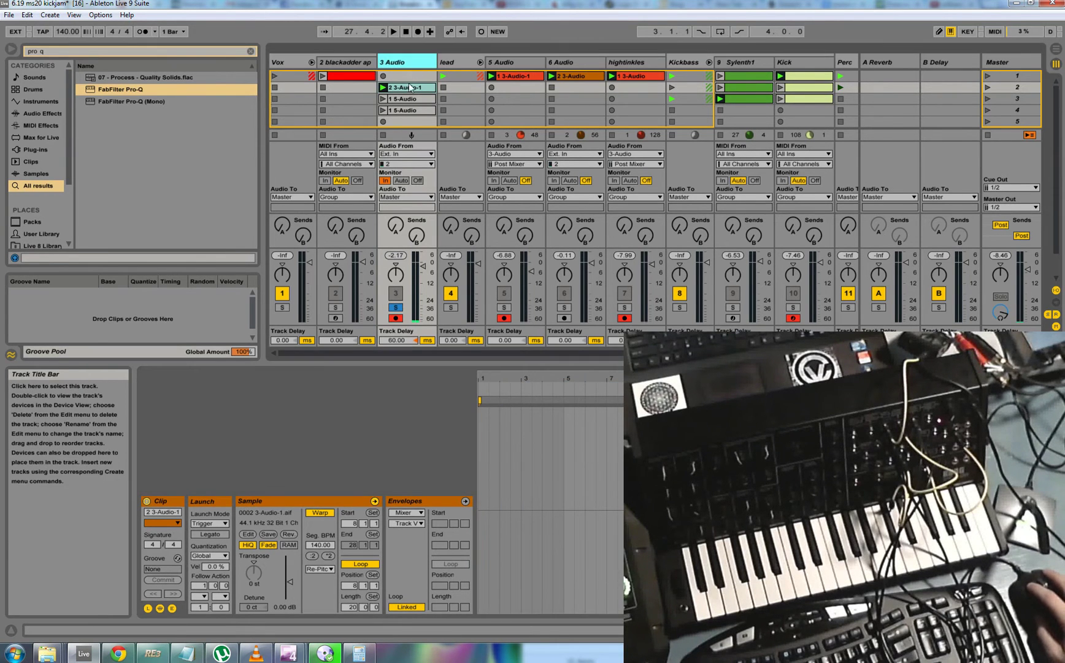
key("ctrl+t")
left_click_drag(406, 86, 458, 88)
Step: Solo the new 4 Audio track and launch its clip
left_click(465, 61)
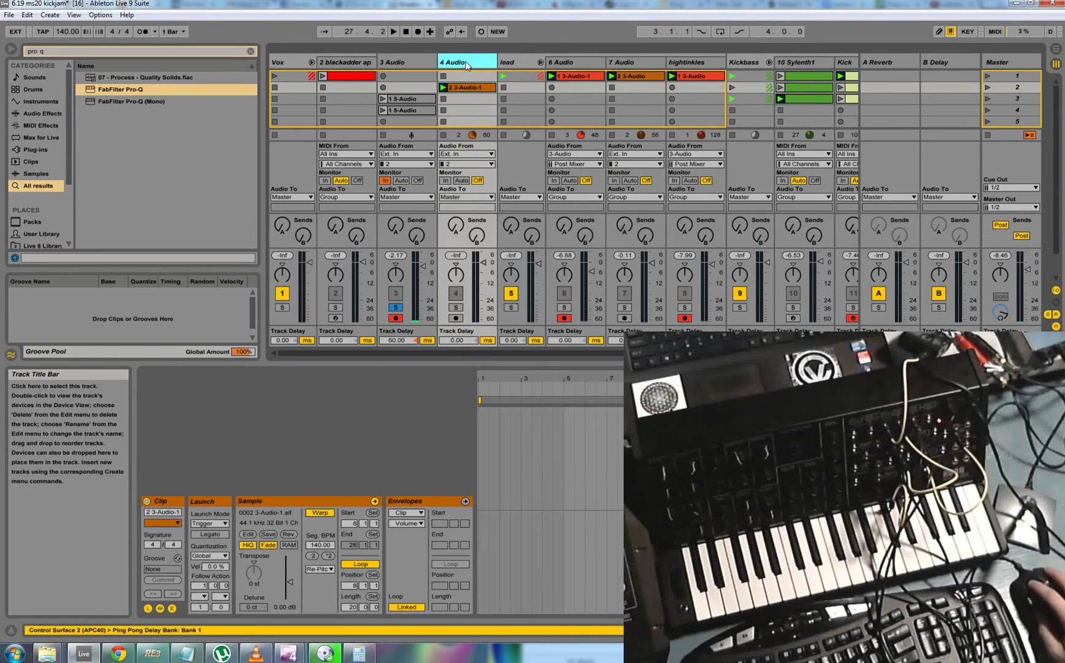
left_click(456, 307)
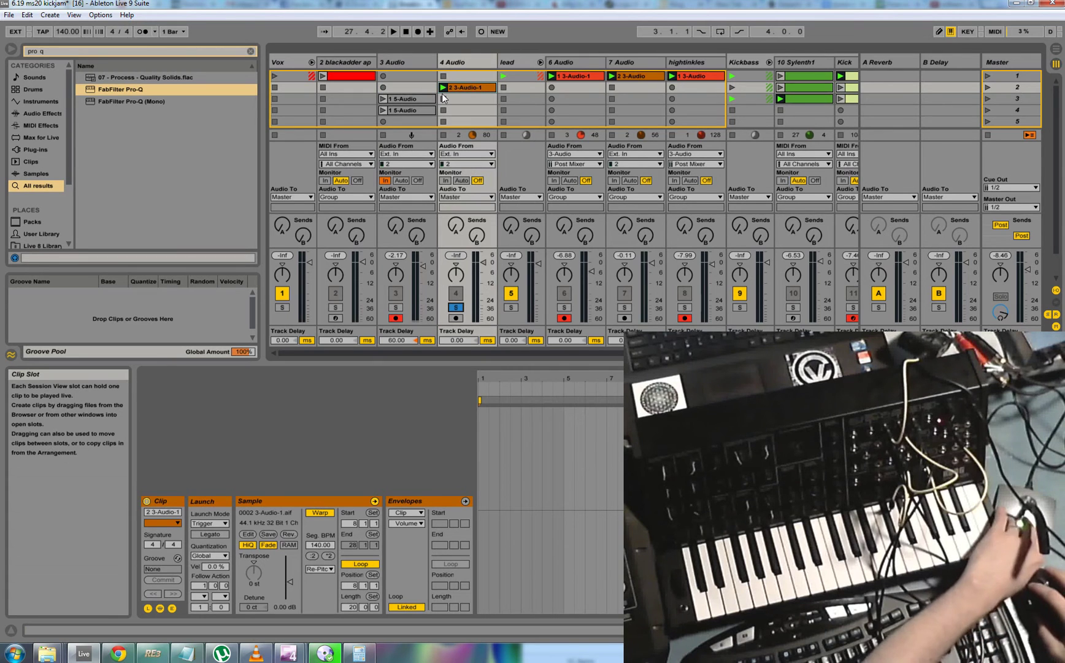
left_click(441, 89)
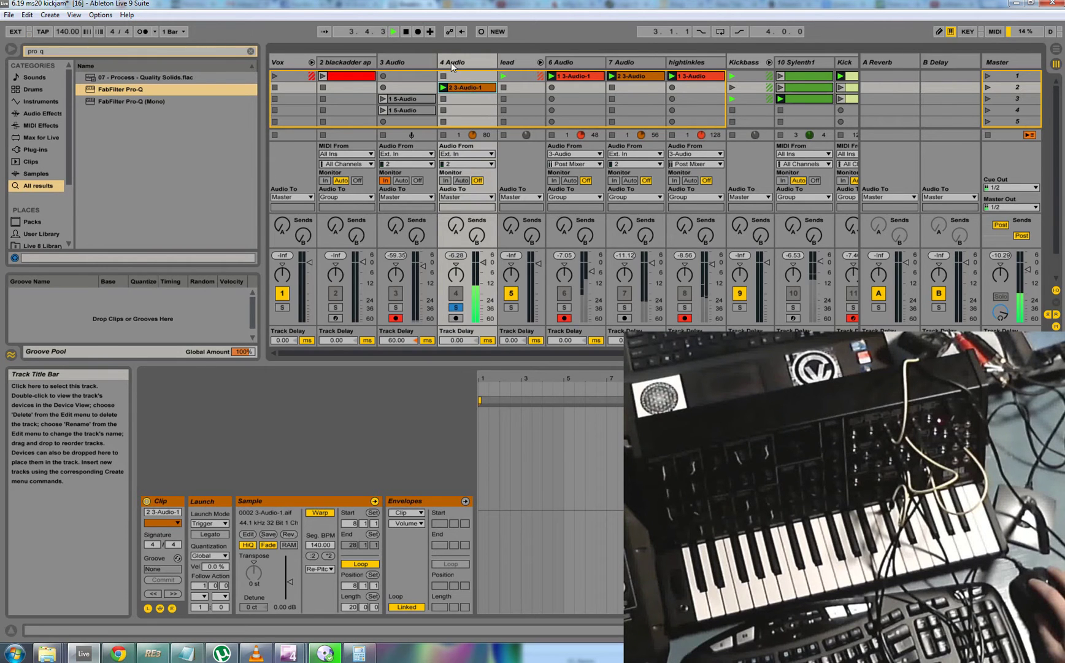
Step: Show the device chain of the 4 Audio track and insert FabFilter Pro-Q on it
double_click(451, 61)
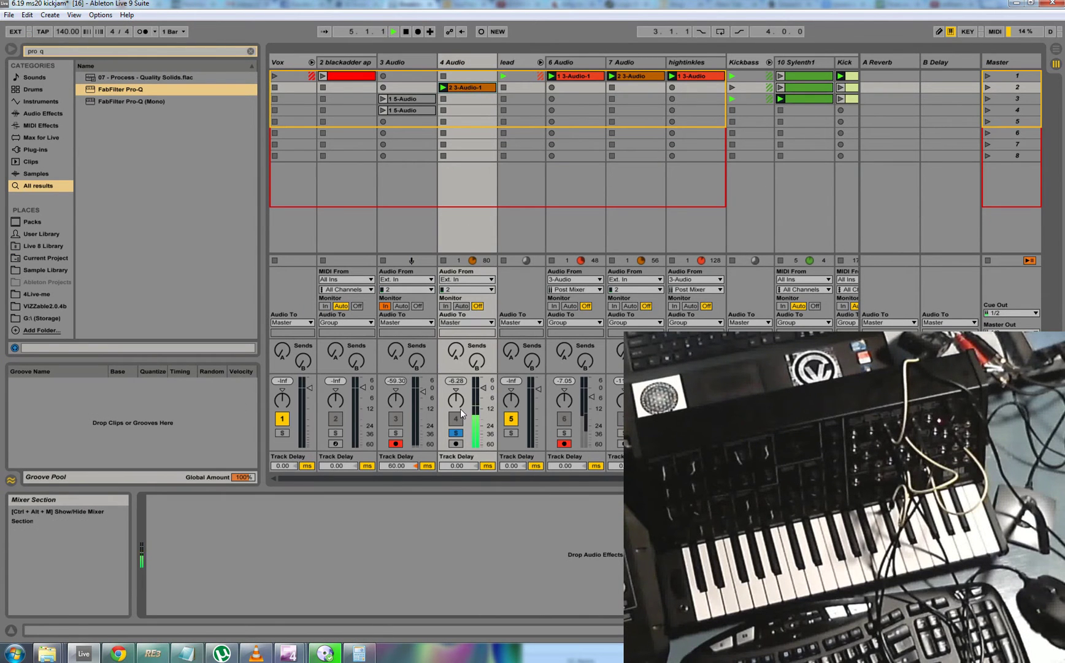
key("Down")
key("Down")
key("Return")
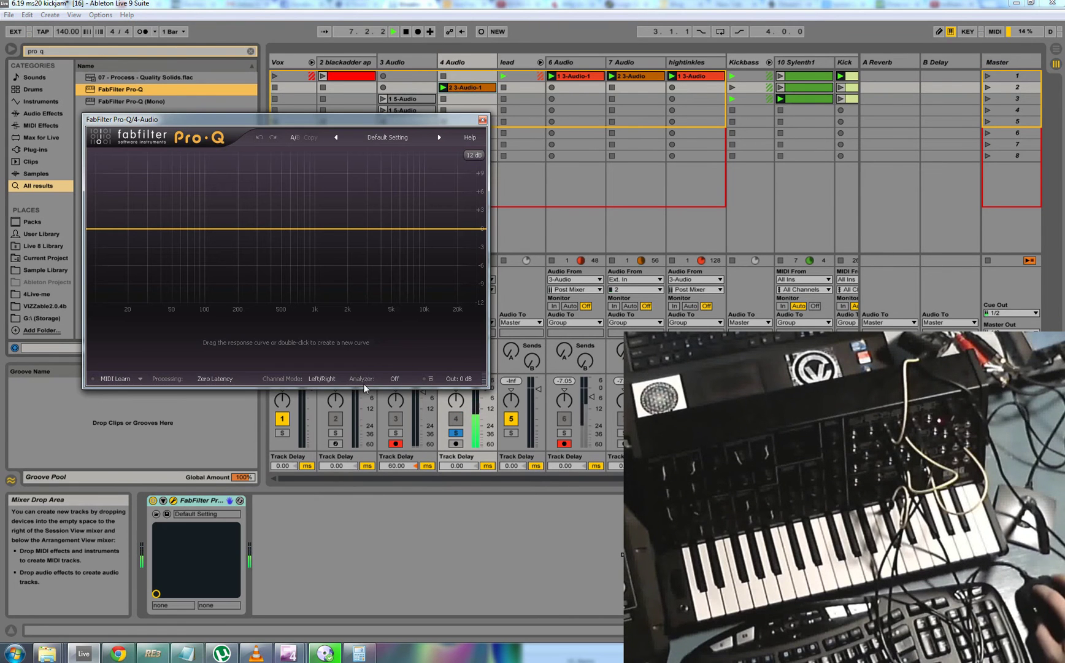
Step: Turn on the Pro-Q spectrum analyzer and set it to Post-EQ
left_click(394, 379)
left_click(400, 391)
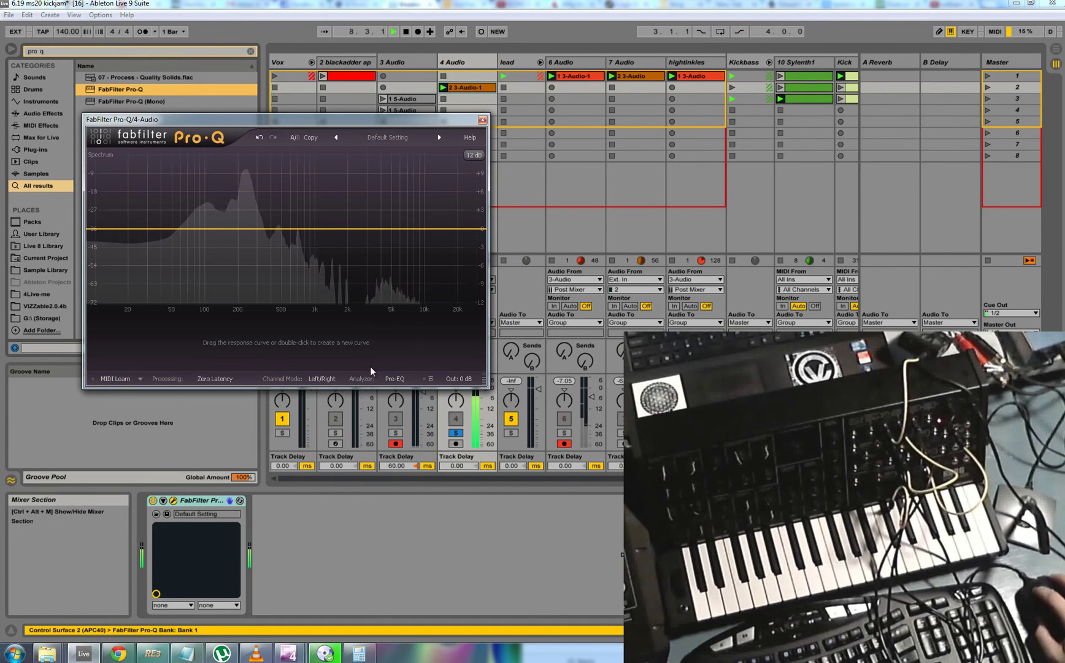
left_click(394, 379)
left_click(402, 410)
Step: Add an EQ band, make it a Low Cut filter and place it at about 149 Hz
double_click(203, 229)
left_click(183, 340)
left_click(184, 377)
left_click_drag(223, 219, 248, 233)
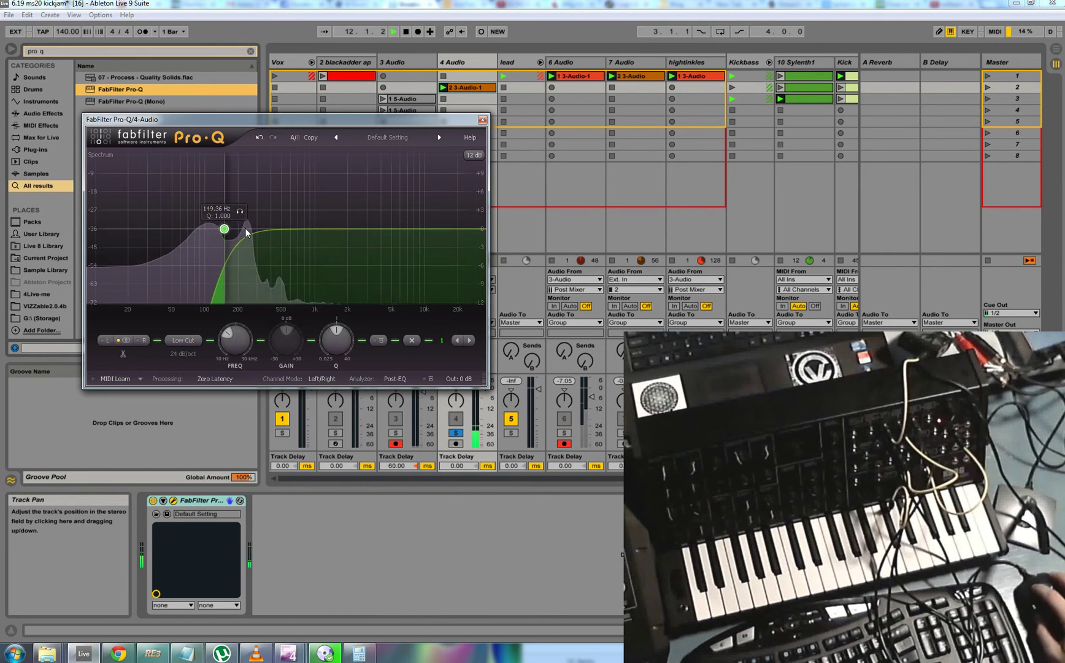
Step: Add a second EQ band, make it a High Cut filter at about 1466 Hz, stop playback and close the Pro-Q window
double_click(344, 229)
left_click(199, 341)
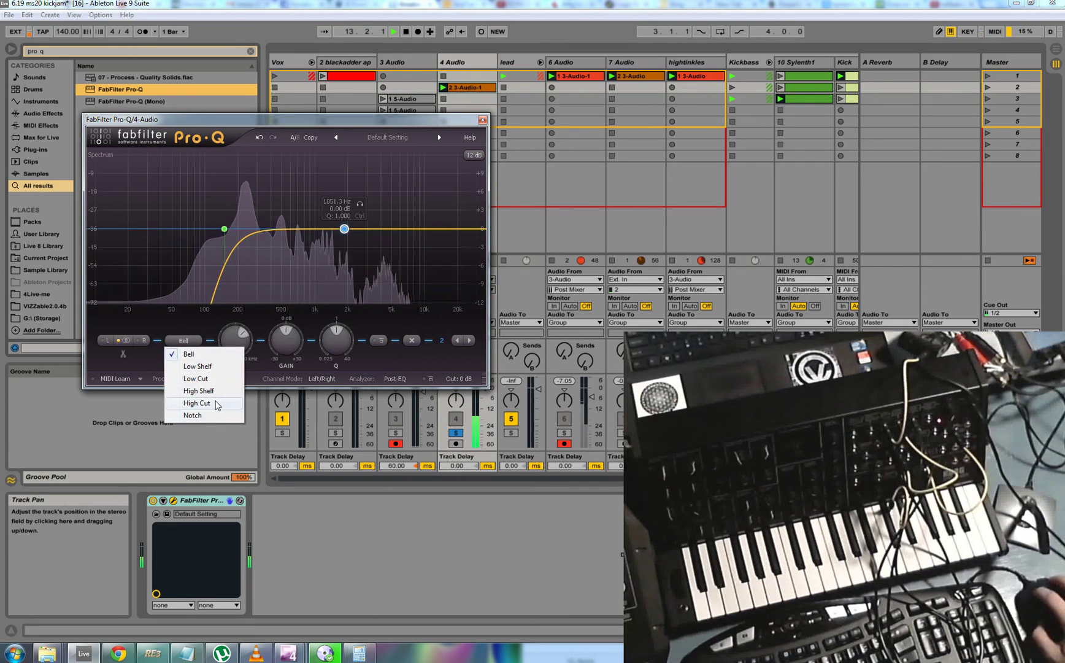
left_click(184, 403)
left_click(359, 211)
left_click_drag(359, 214, 334, 229)
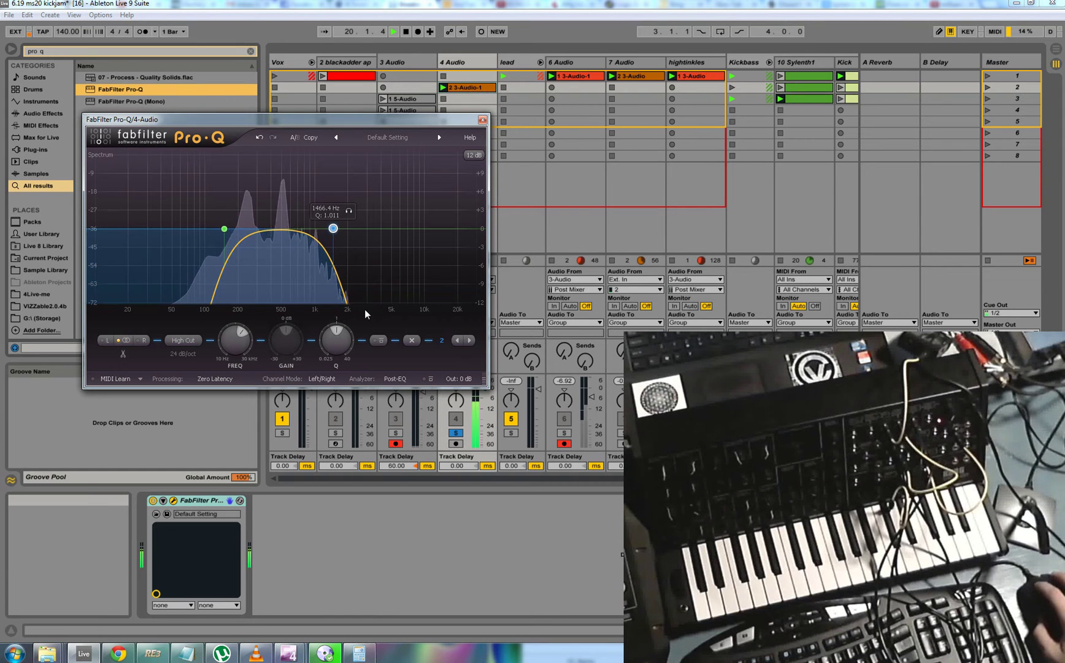
key("space")
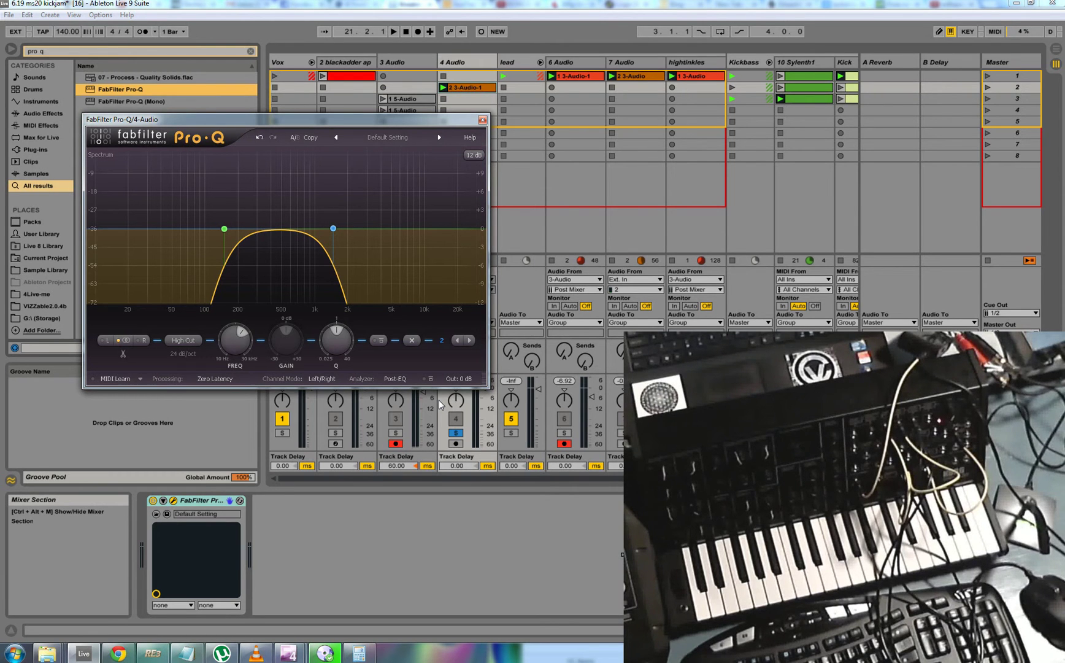
left_click(482, 120)
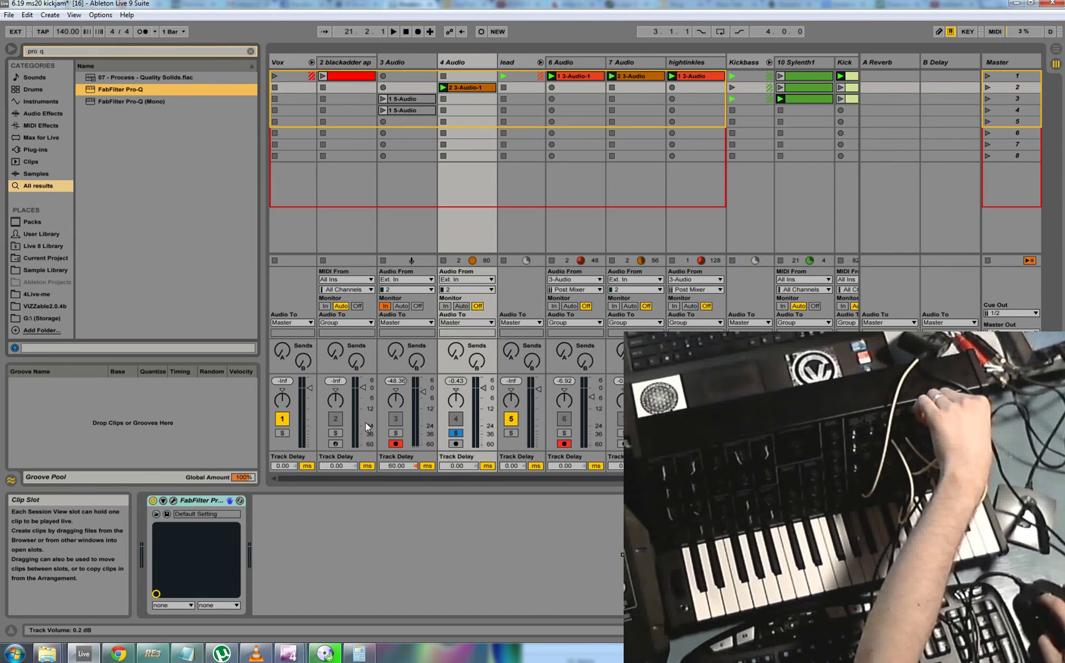
Step: Solo the 3 Audio track and record a new clip into its second slot, stopping the transport at the end of the take
left_click(396, 432)
left_click(385, 87)
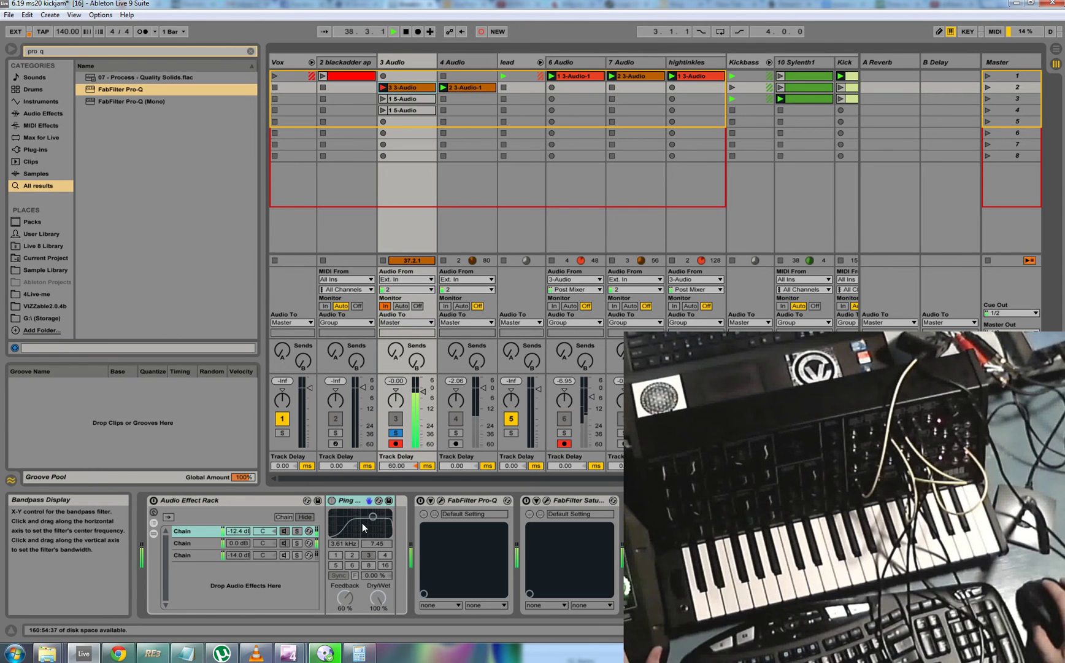
key("F9")
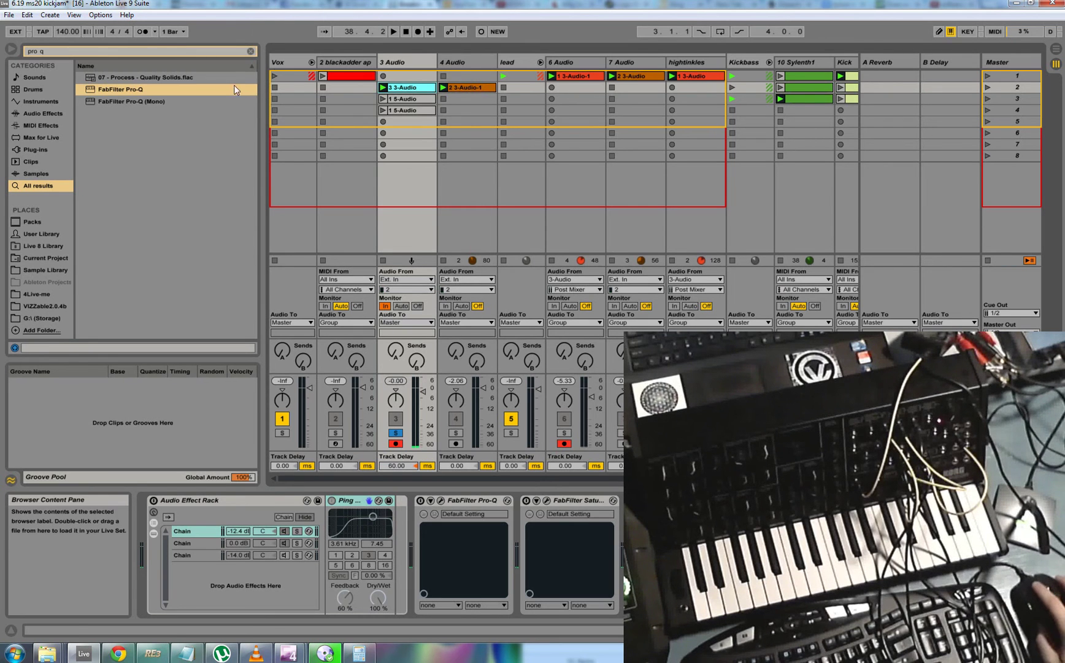
Step: Unsolo the 3 Audio track and mute the 4 Audio track
left_click(395, 434)
left_click(461, 421)
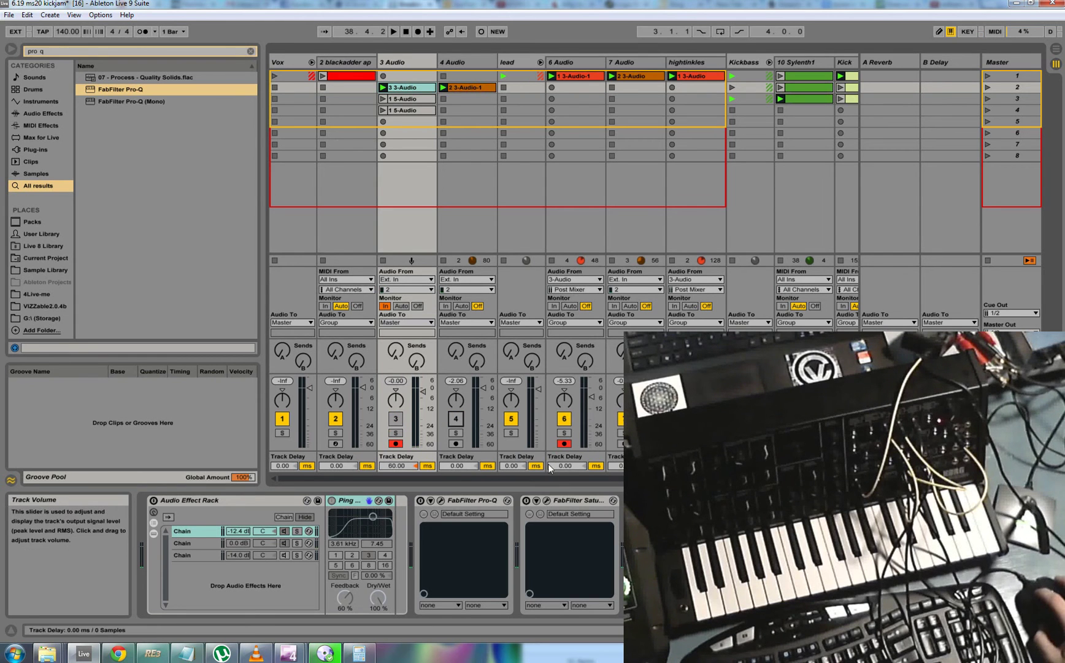
Step: Solo the 6 Audio track and compare its sound with the audio effect rack switched off and on
left_click(569, 433)
left_click(586, 238)
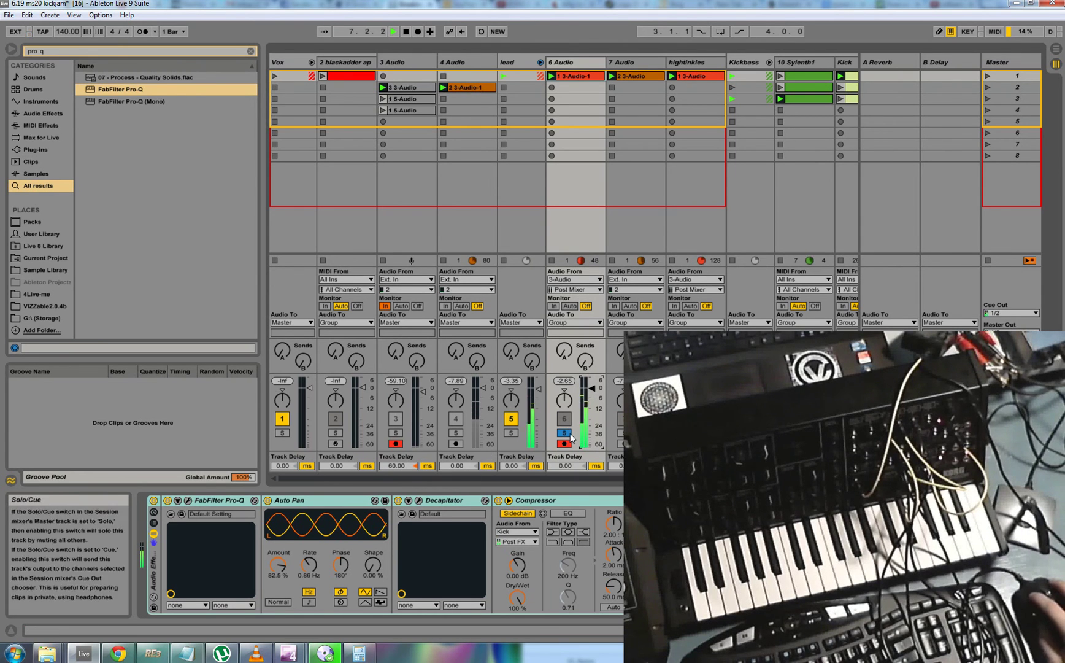
left_click(154, 500)
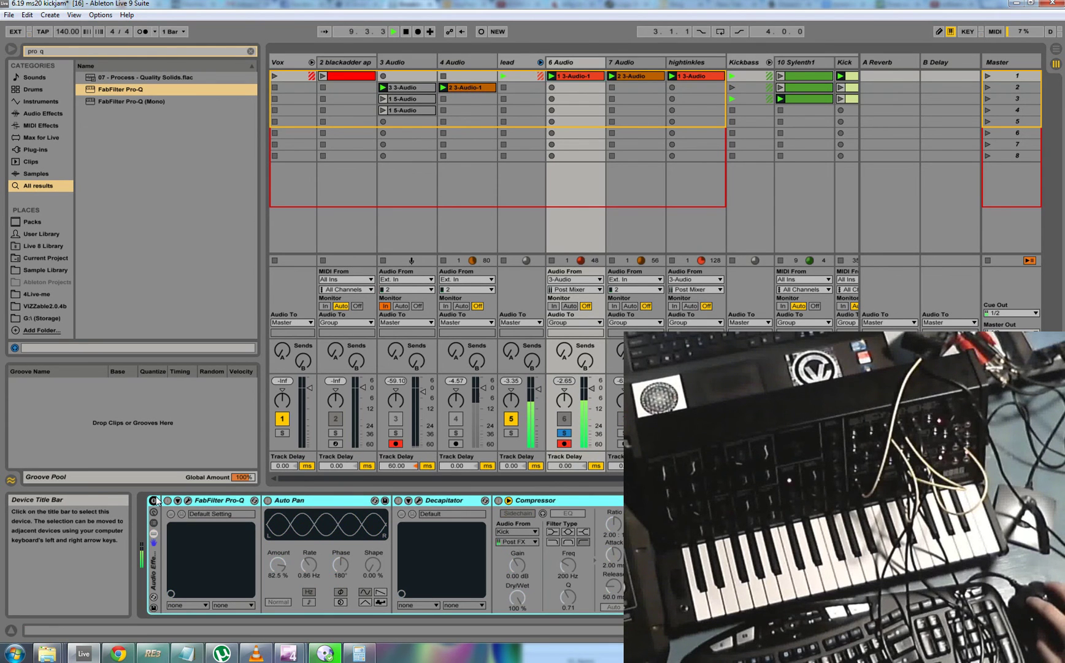
left_click(154, 500)
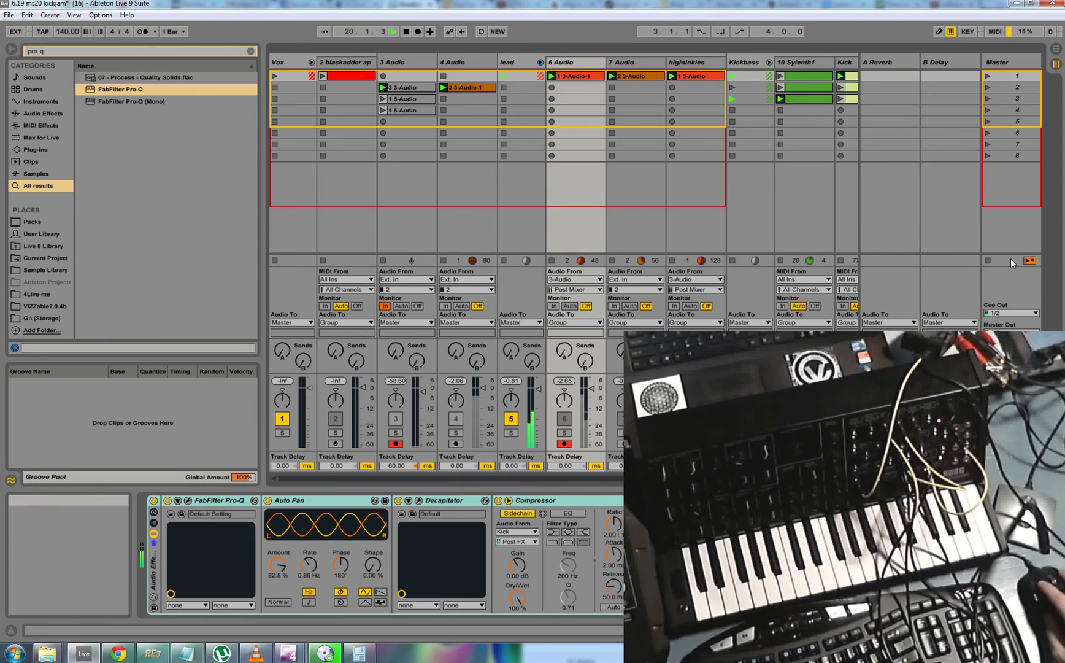
Step: Stop all playing clips and show the device chains of the 7 Audio and hightinkles tracks
left_click(988, 261)
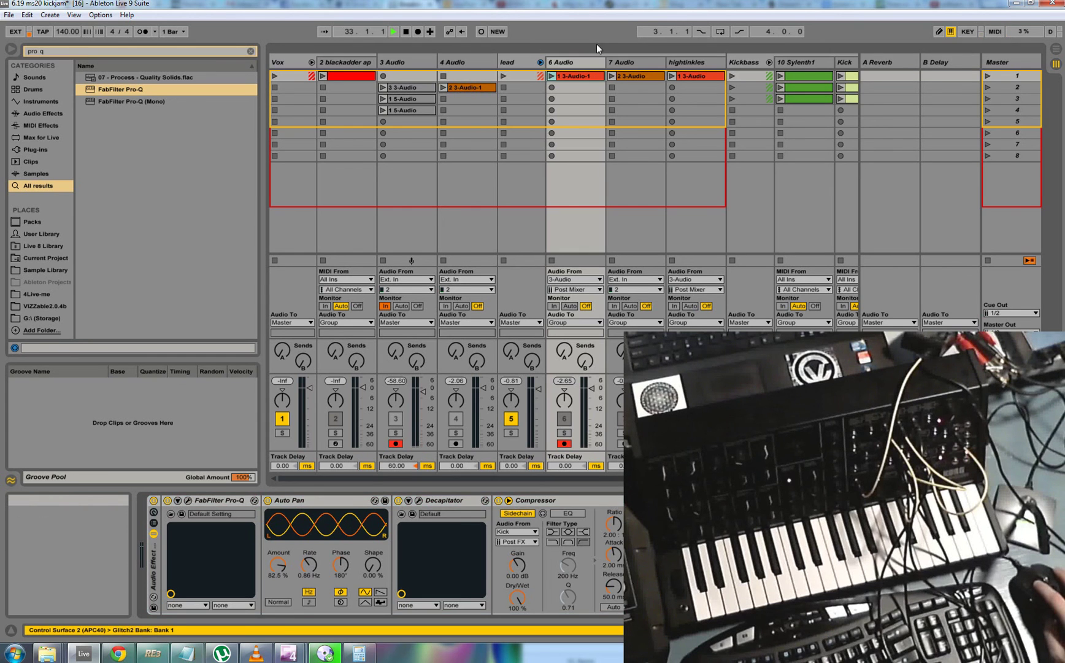
left_click(637, 62)
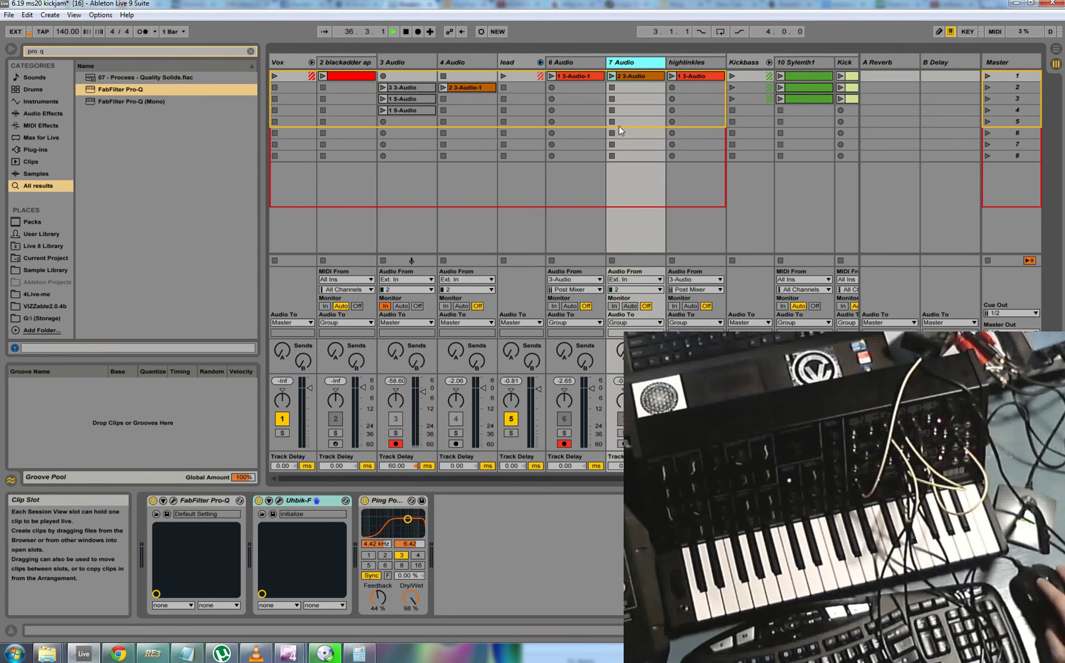
left_click(687, 74)
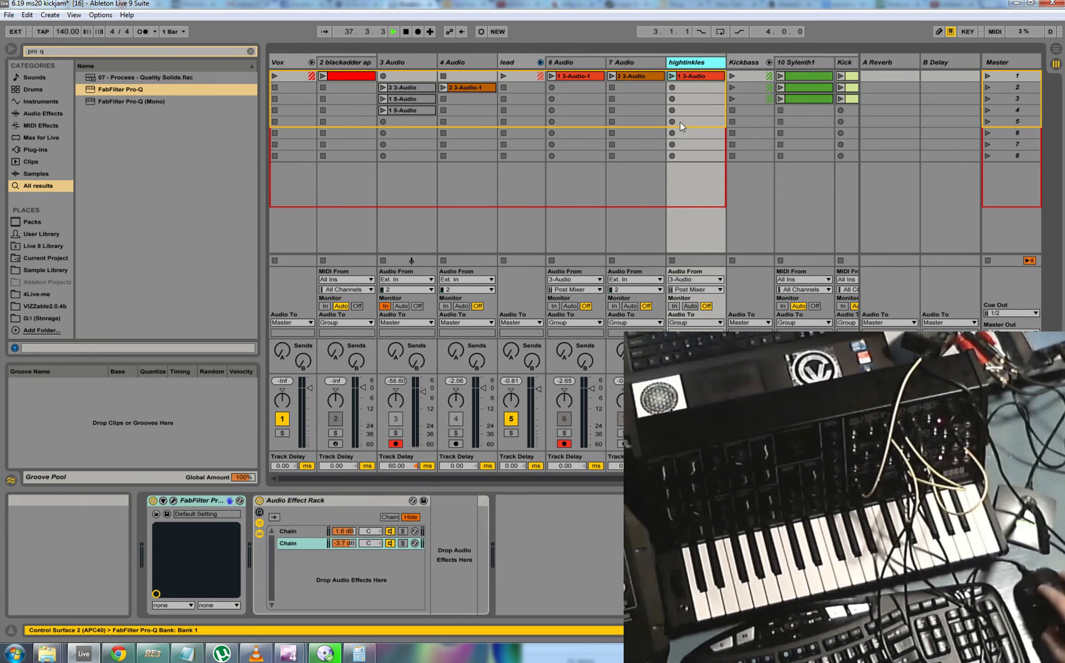
Step: Solo the Kick track, launch its first clip and unsolo the track
left_click_drag(621, 478, 771, 478)
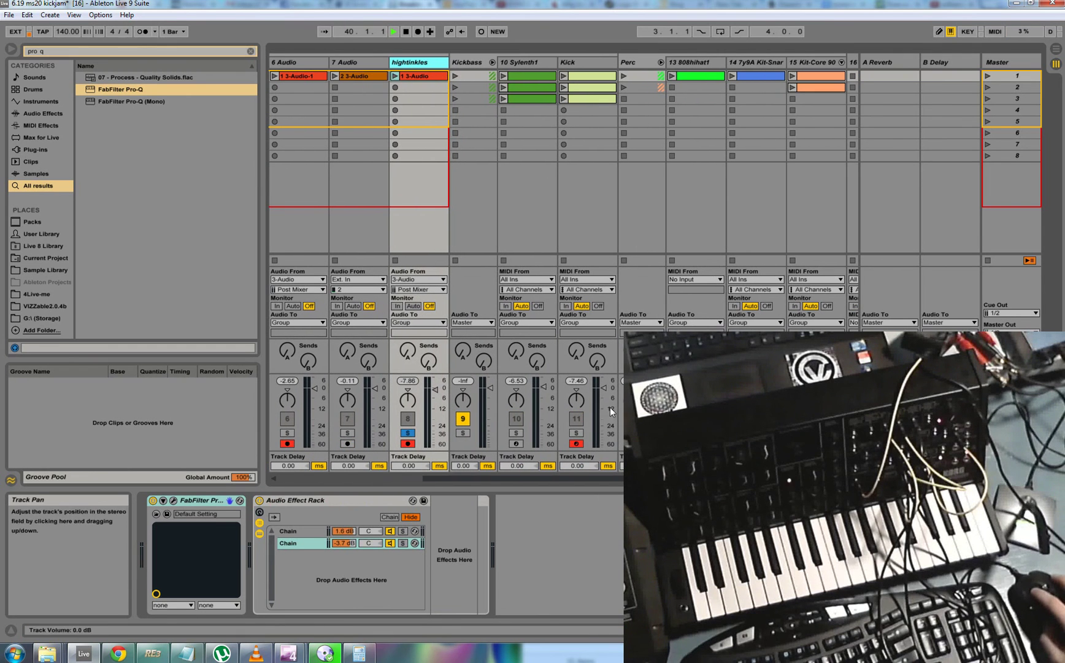
left_click(577, 432)
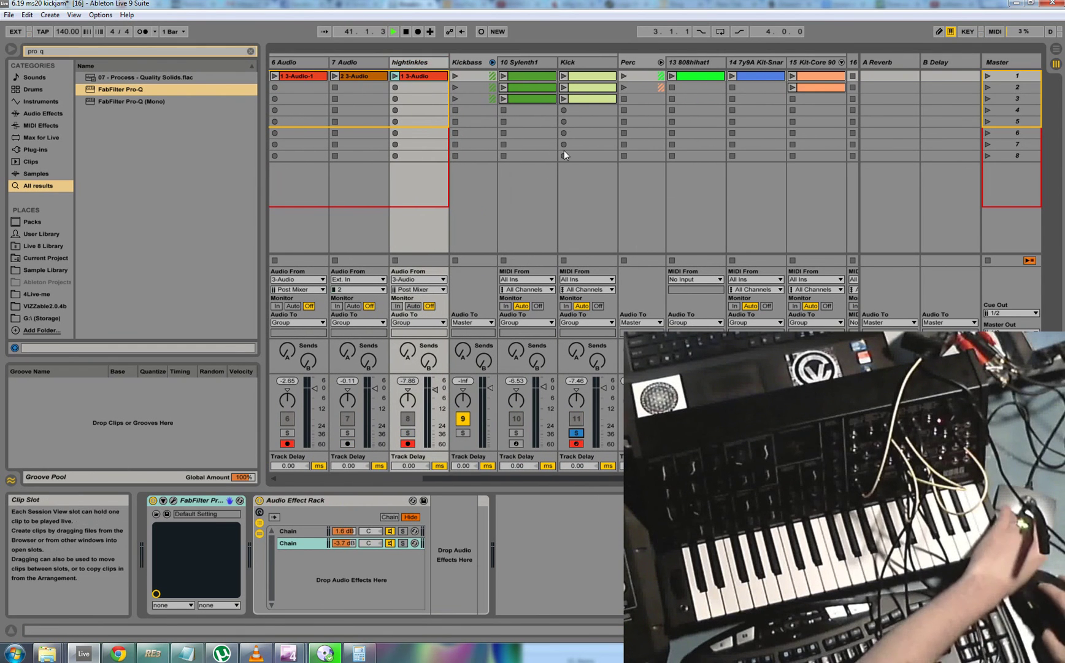
left_click(564, 77)
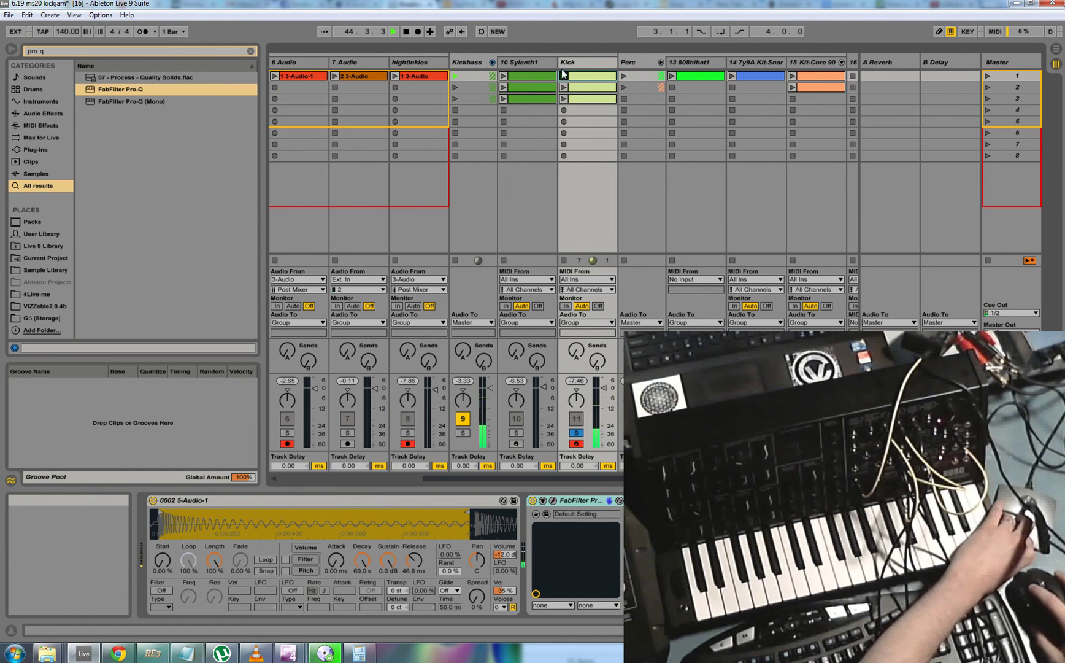
left_click(575, 433)
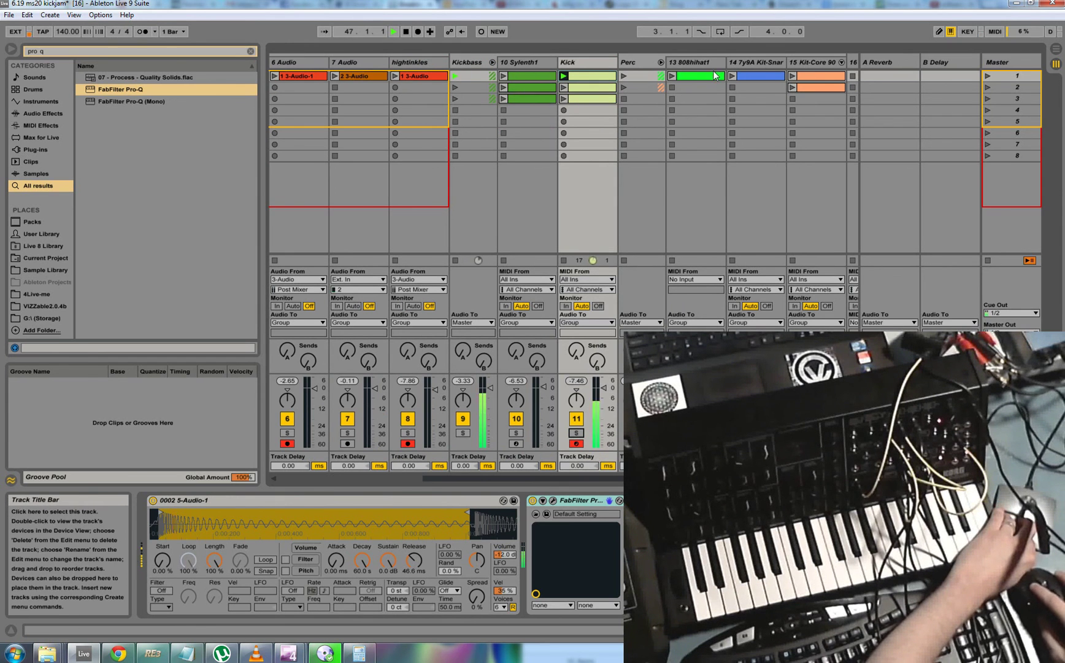
Step: Launch the first clips of the 808hihat1 and Sylenth1 tracks and lower the Sylenth1 track volume slightly
left_click(674, 74)
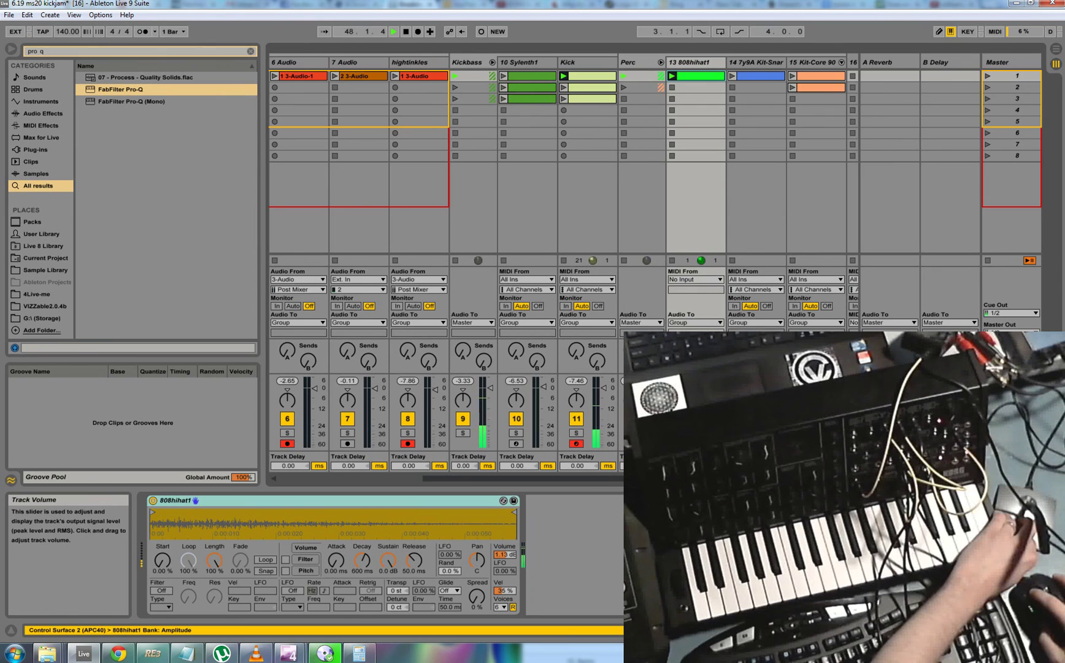
left_click(502, 77)
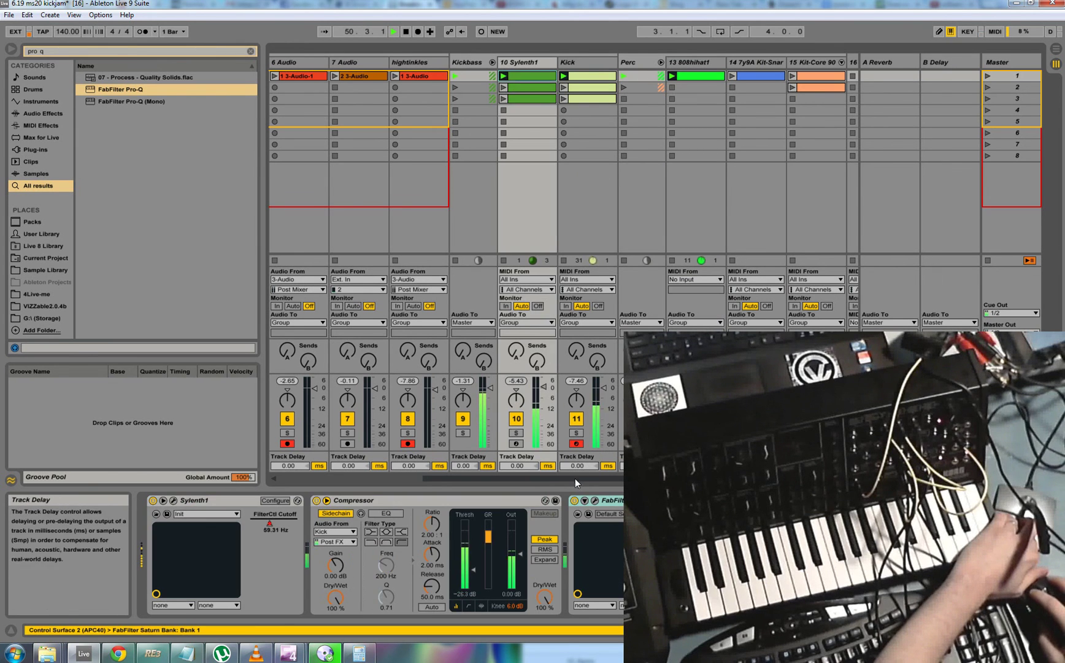
left_click_drag(538, 388, 544, 391)
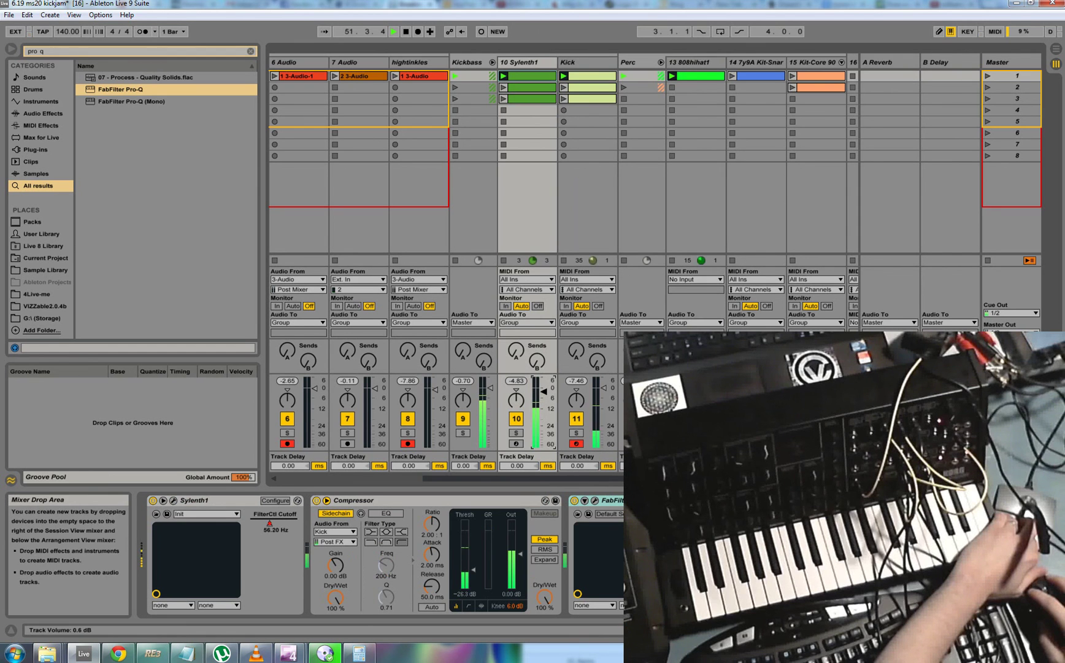
Step: Launch the 3-Audio-1 clip on the 6 Audio track and the clip on the 7y9A Kit-Snare track
left_click_drag(579, 478, 472, 468)
left_click(529, 363)
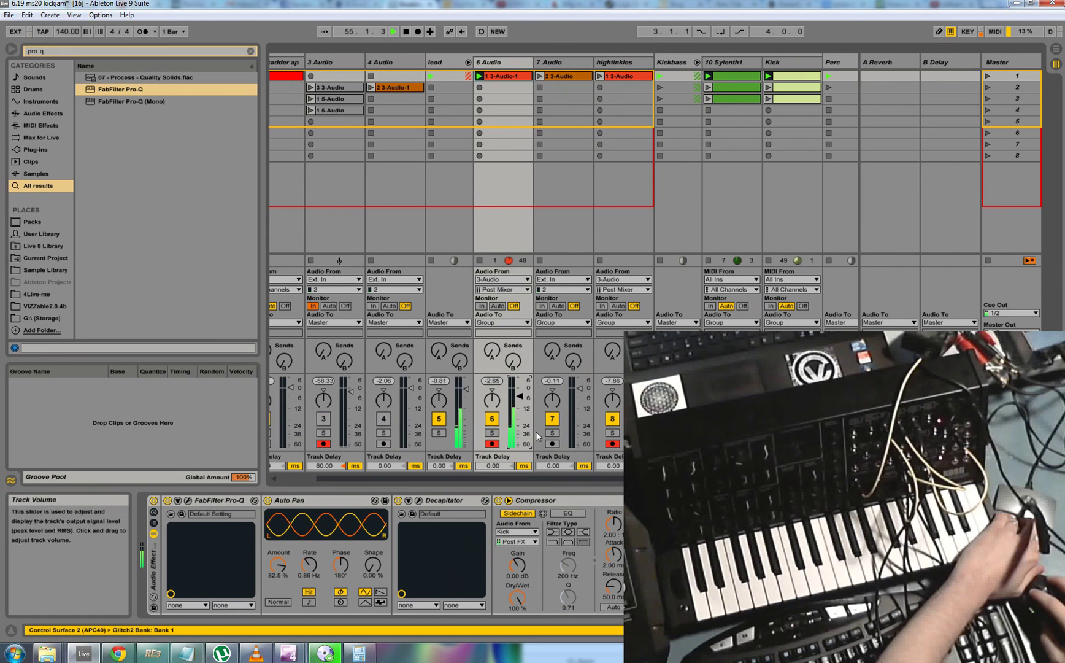
left_click_drag(527, 477, 661, 184)
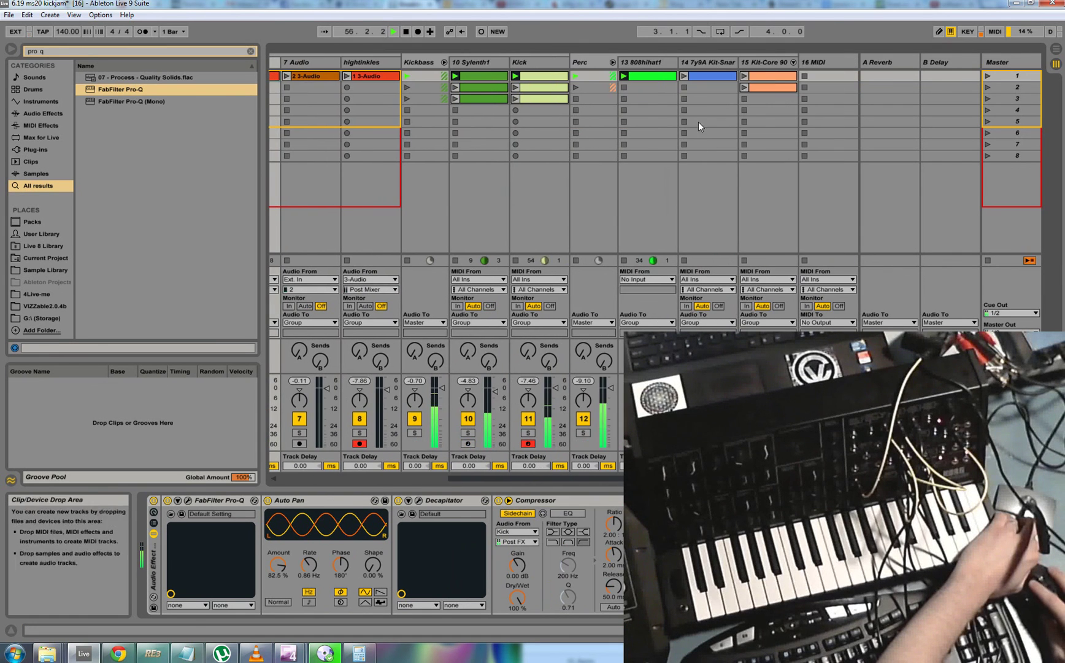
left_click(682, 76)
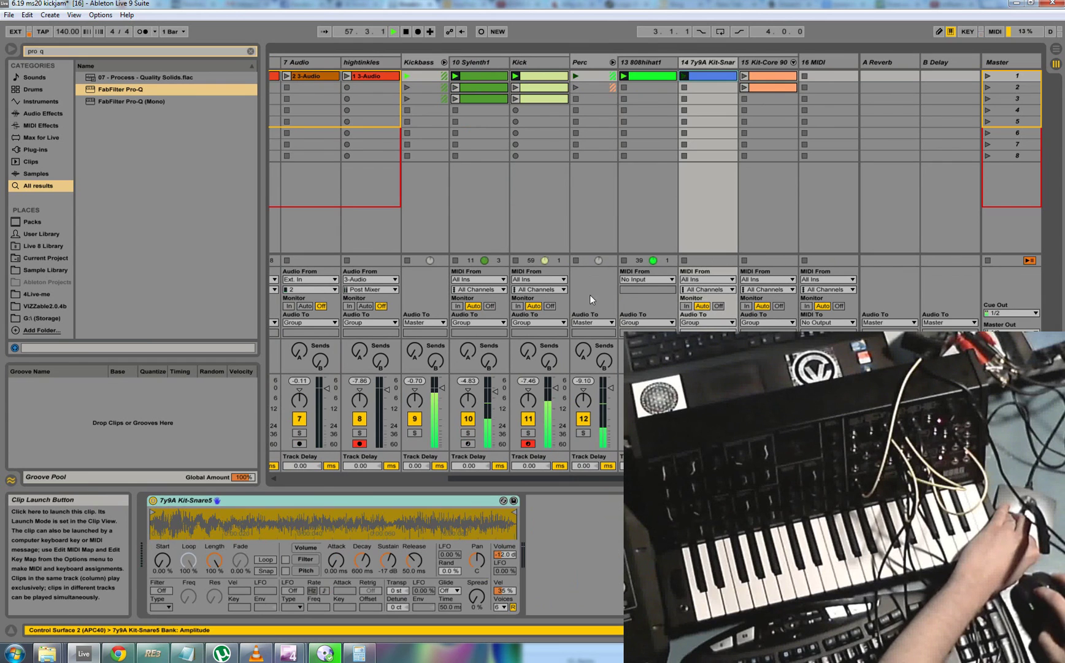
Step: Add the hightinkles and 15 Kit-Core 909 tracks to the running mix by launching their clips
left_click_drag(613, 478, 561, 452)
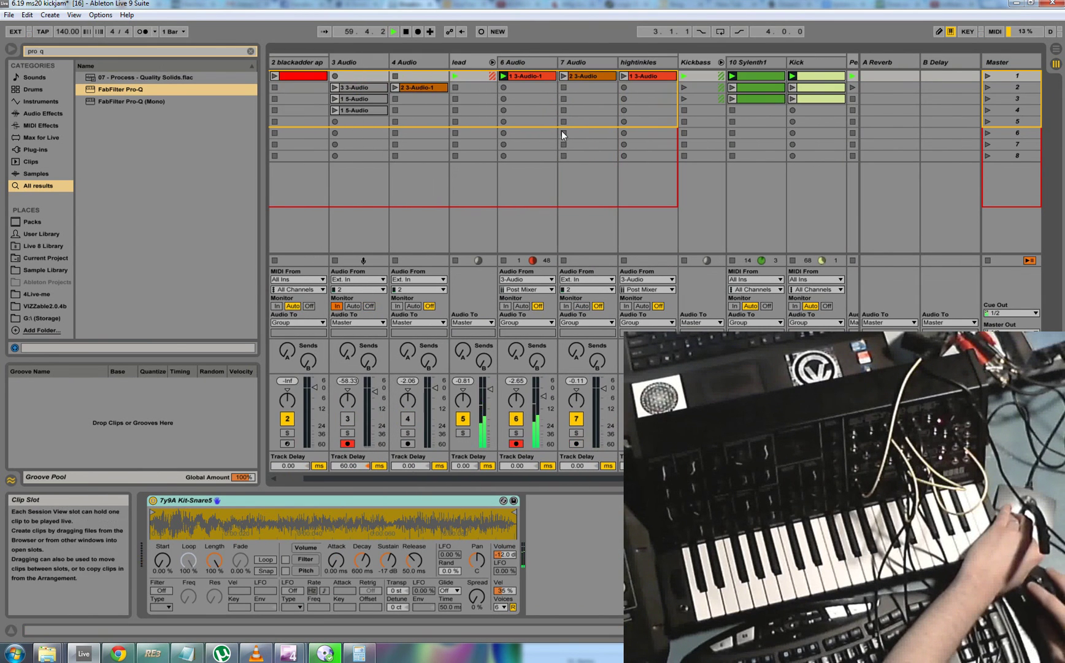
left_click(626, 87)
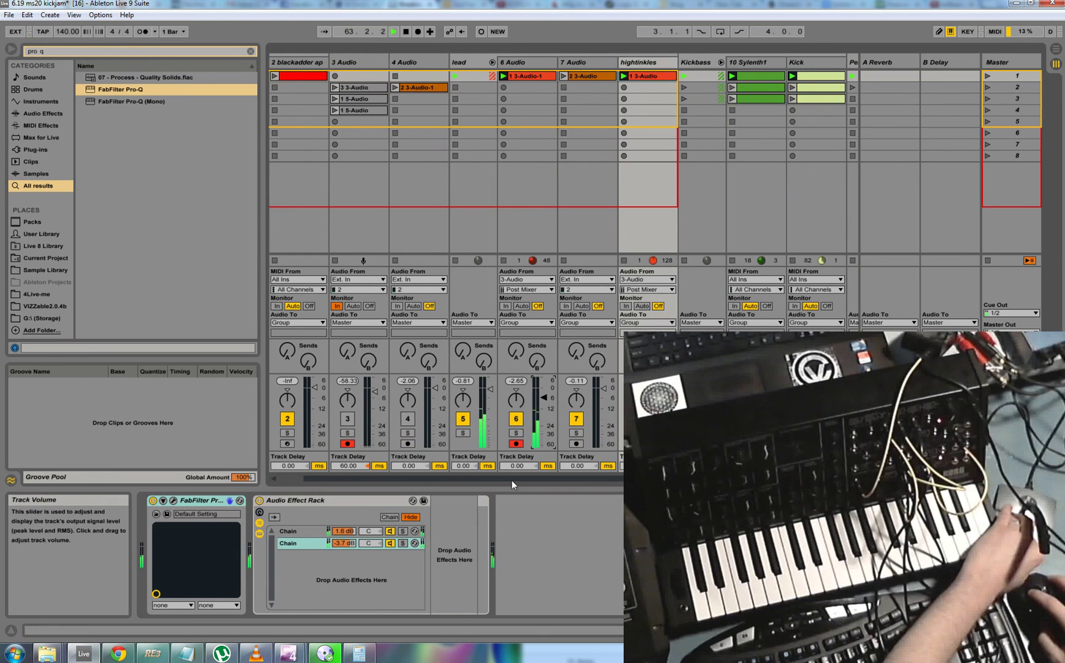
scroll(520, 480, "right", 4)
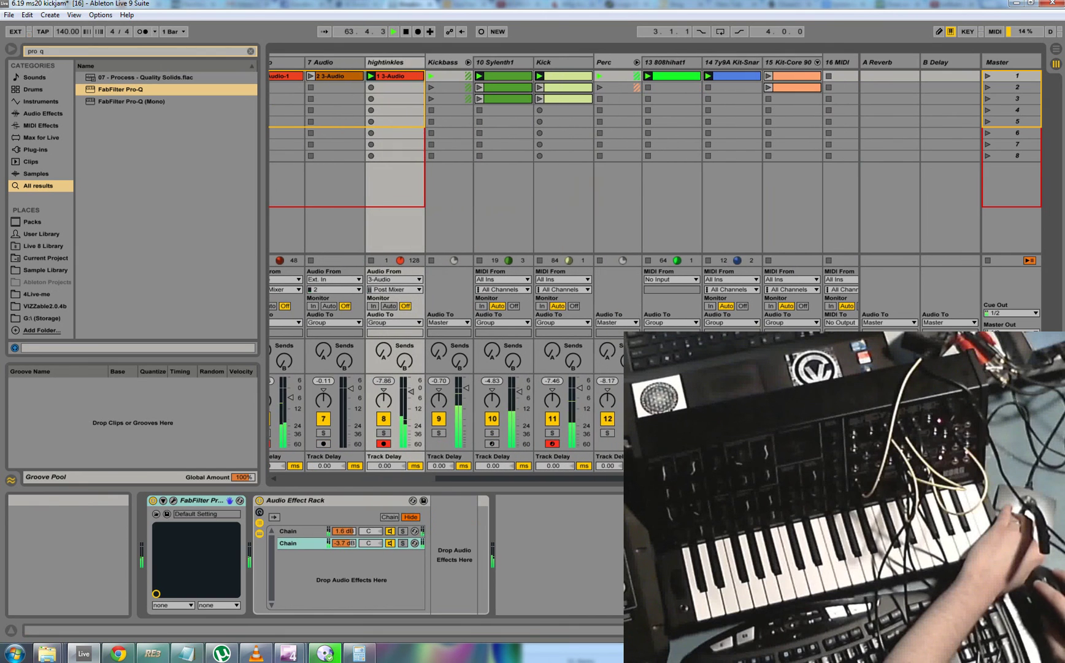
left_click(772, 82)
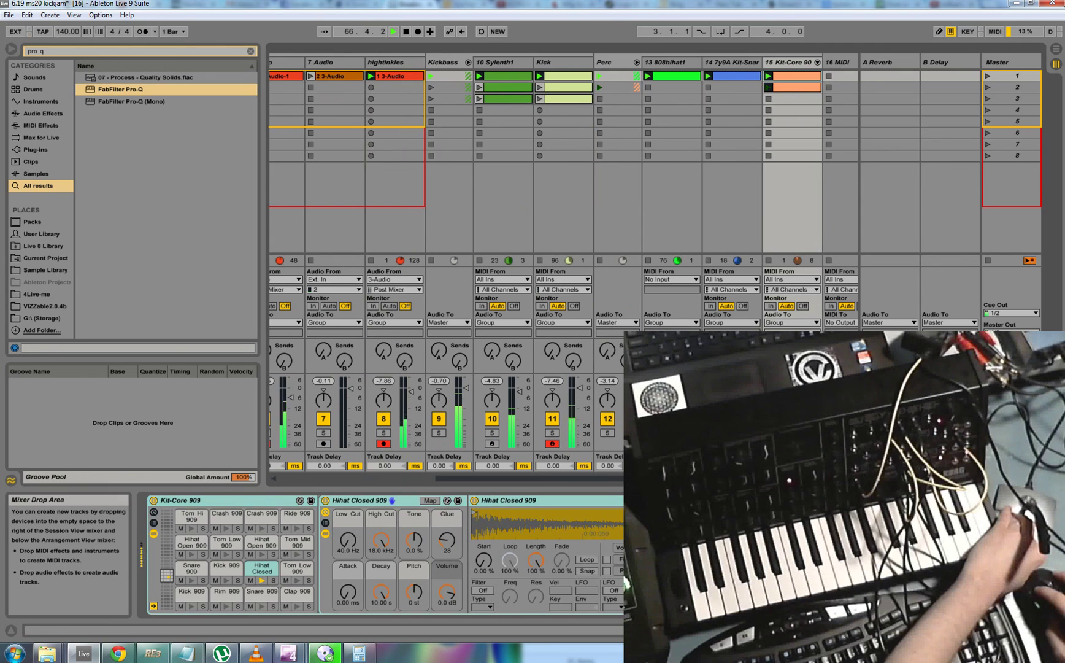
Step: Launch the 3-Audio clip on the 7 Audio track
scroll(590, 475, "left", 6)
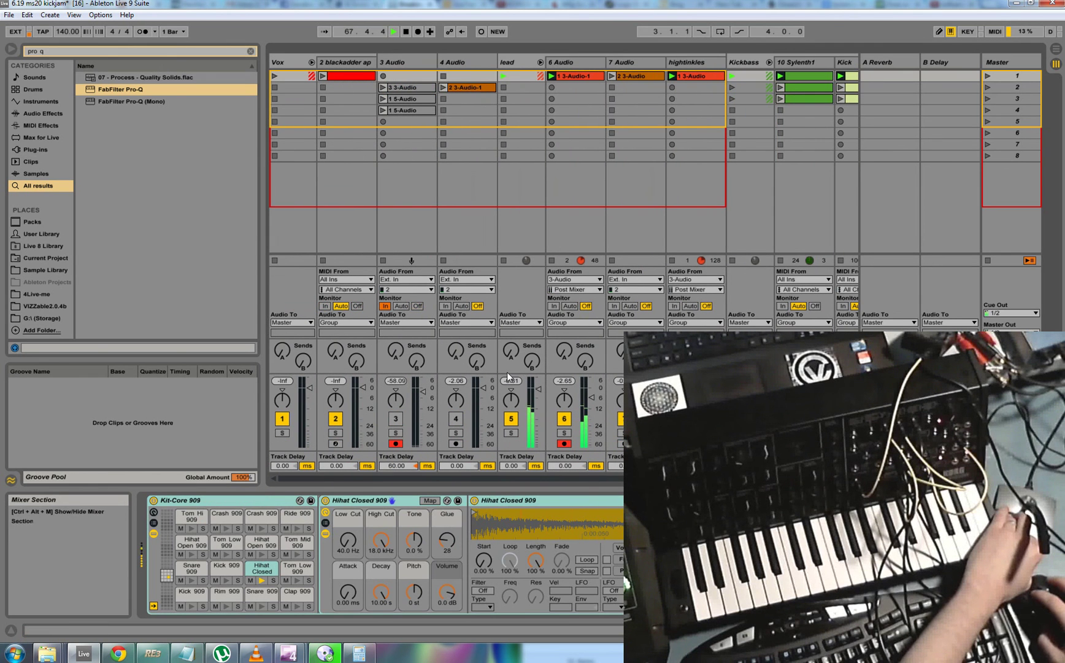
left_click(612, 75)
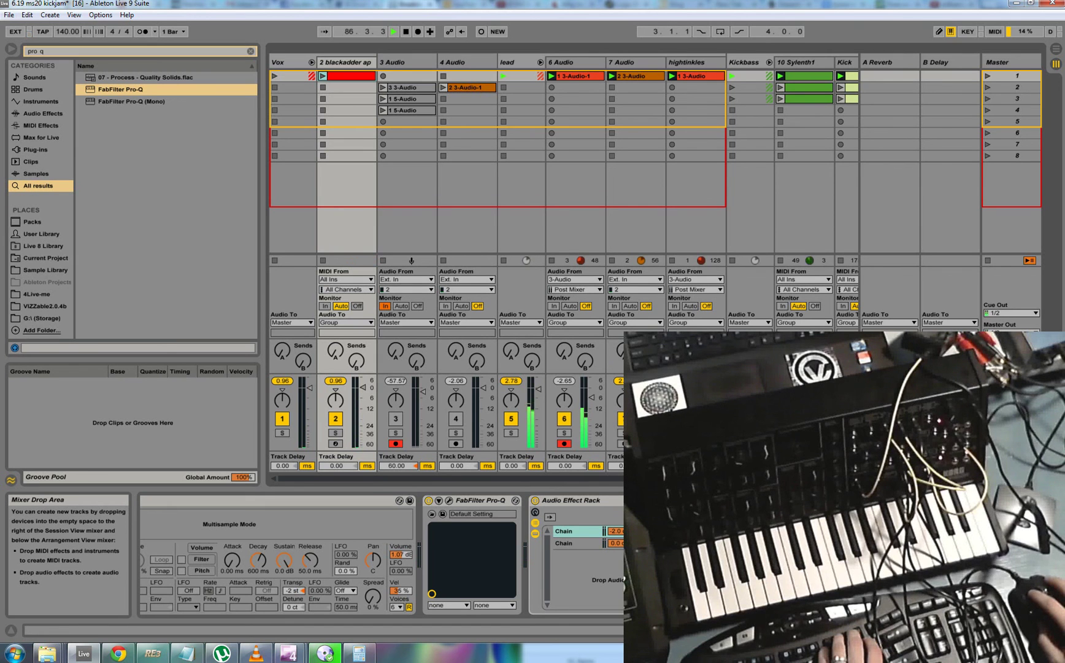
scroll(563, 266, "right", 1)
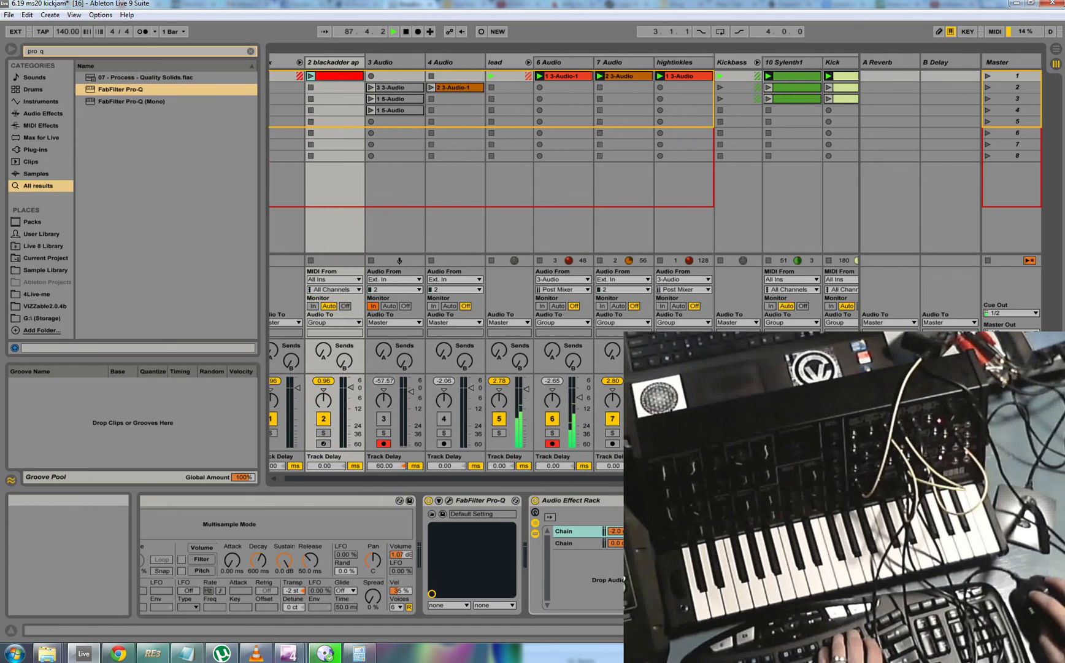